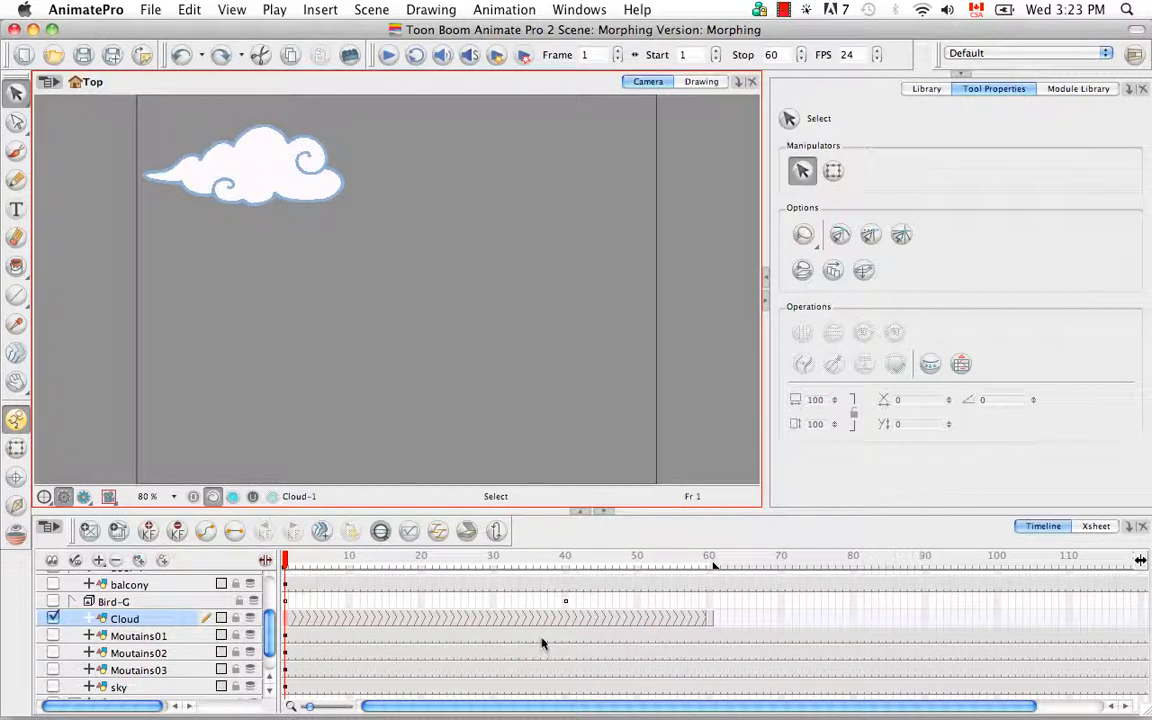
- Convert the Cloud layer's morphing sequence to drawings with the base name cl
{"action": "left_click", "coordinate": [487, 621]}
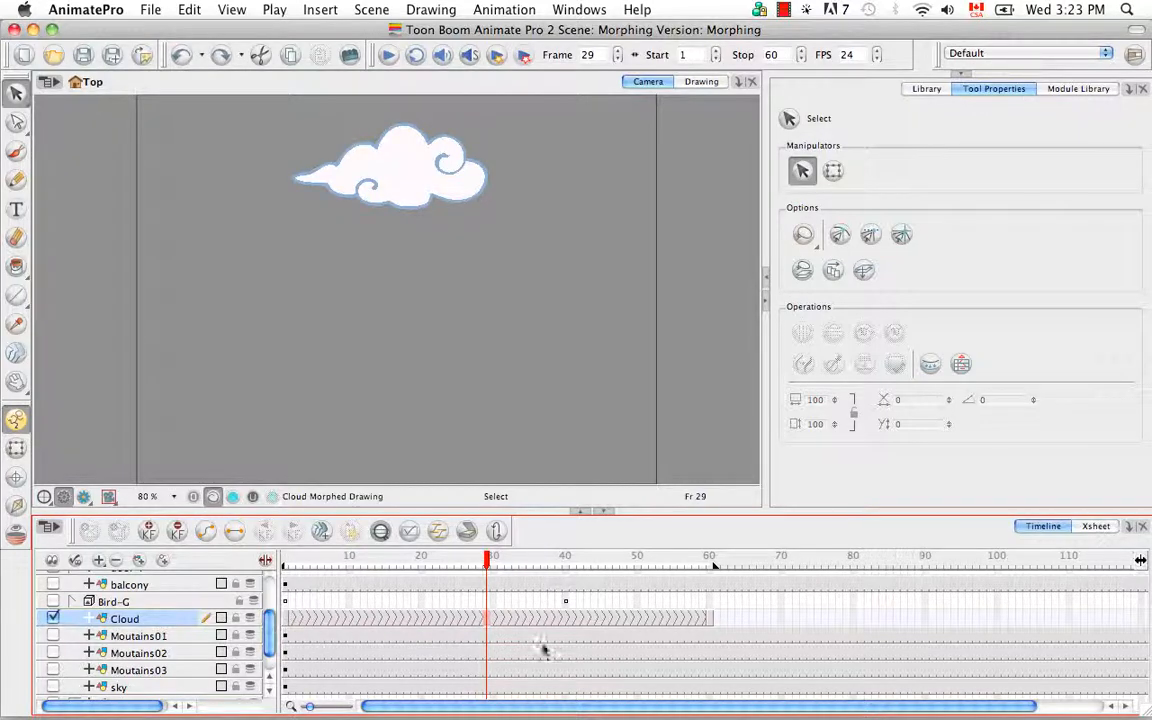
{"action": "right_click", "coordinate": [489, 618]}
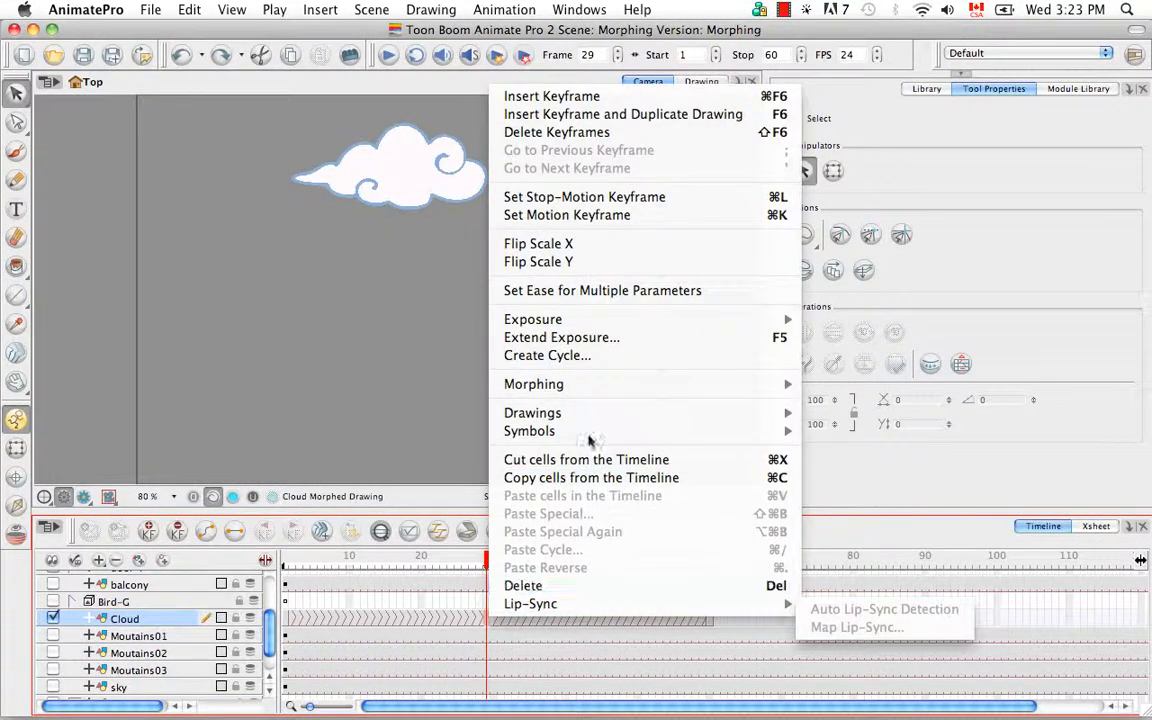
{"action": "mouse_move", "coordinate": [620, 388]}
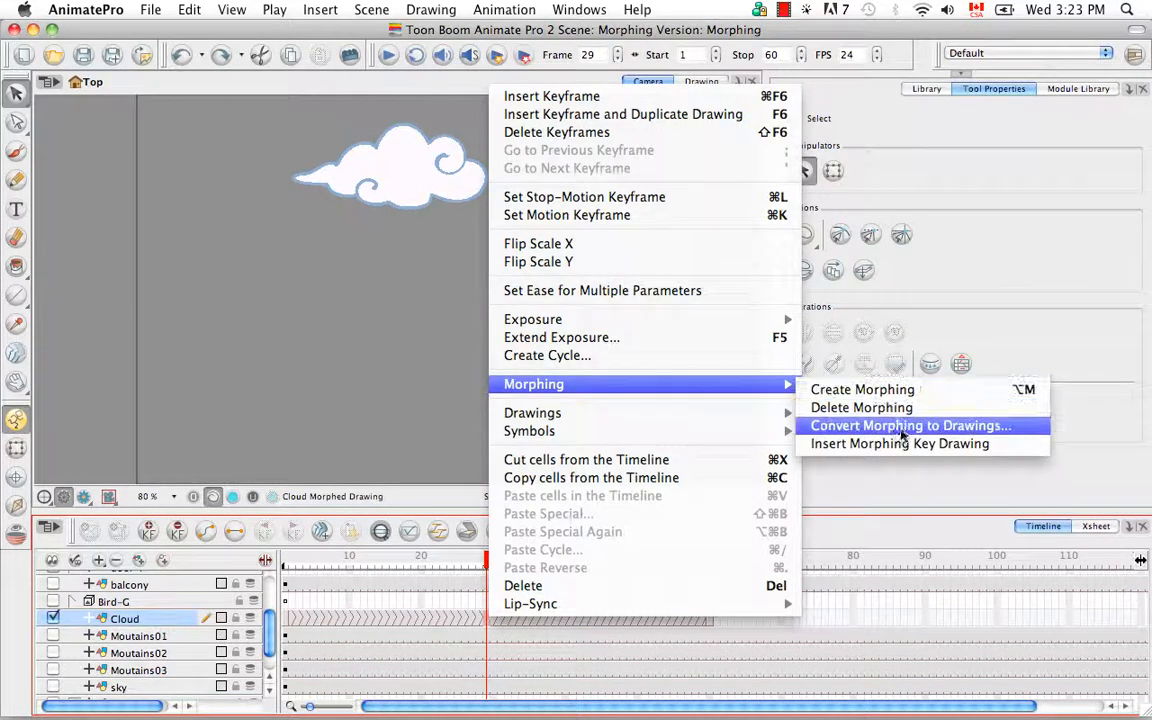
{"action": "left_click", "coordinate": [906, 429]}
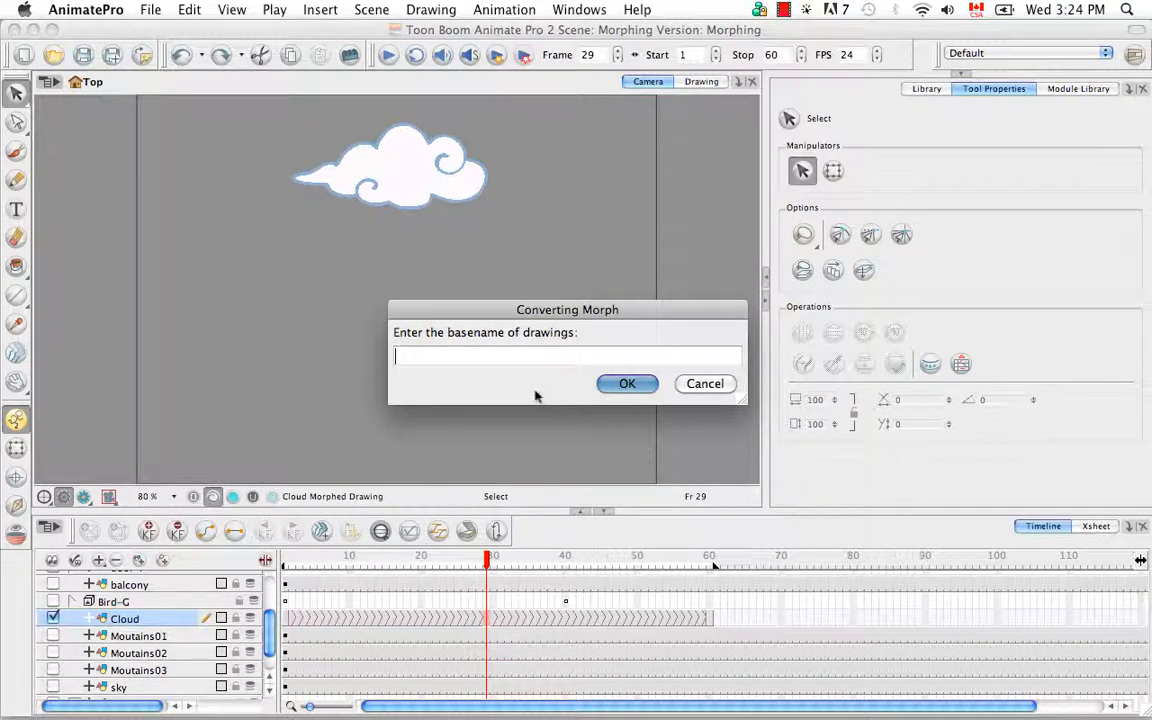
{"action": "type", "text": "cl"}
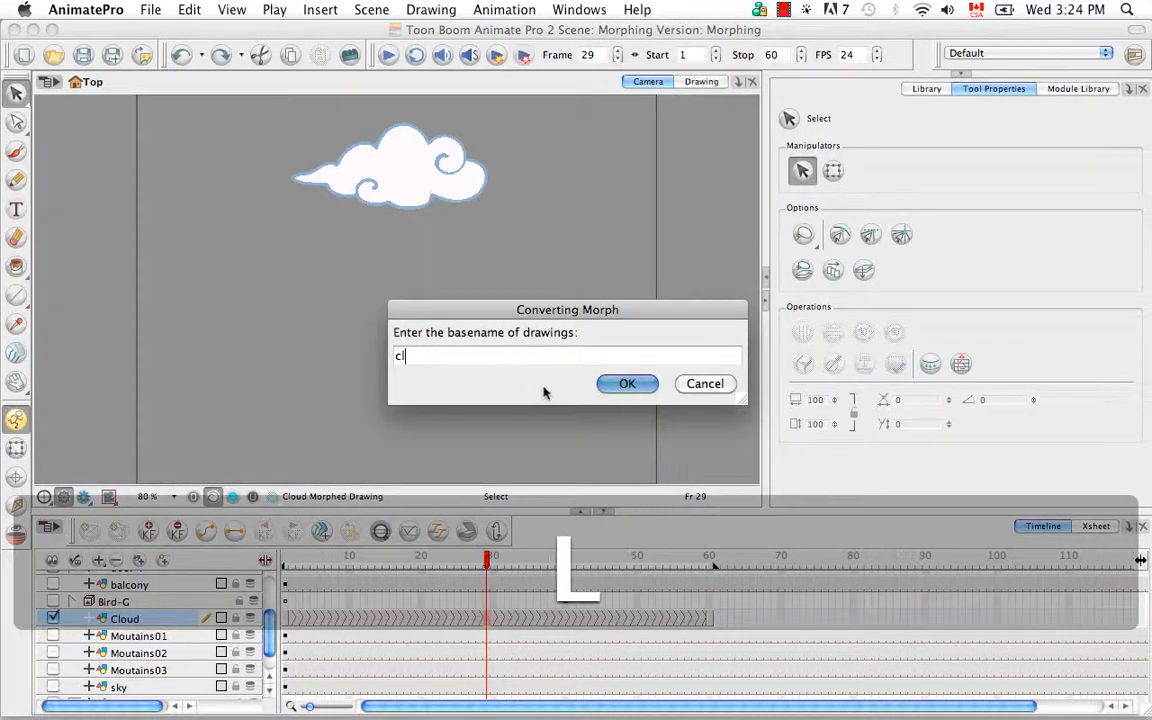
{"action": "left_click", "coordinate": [626, 384]}
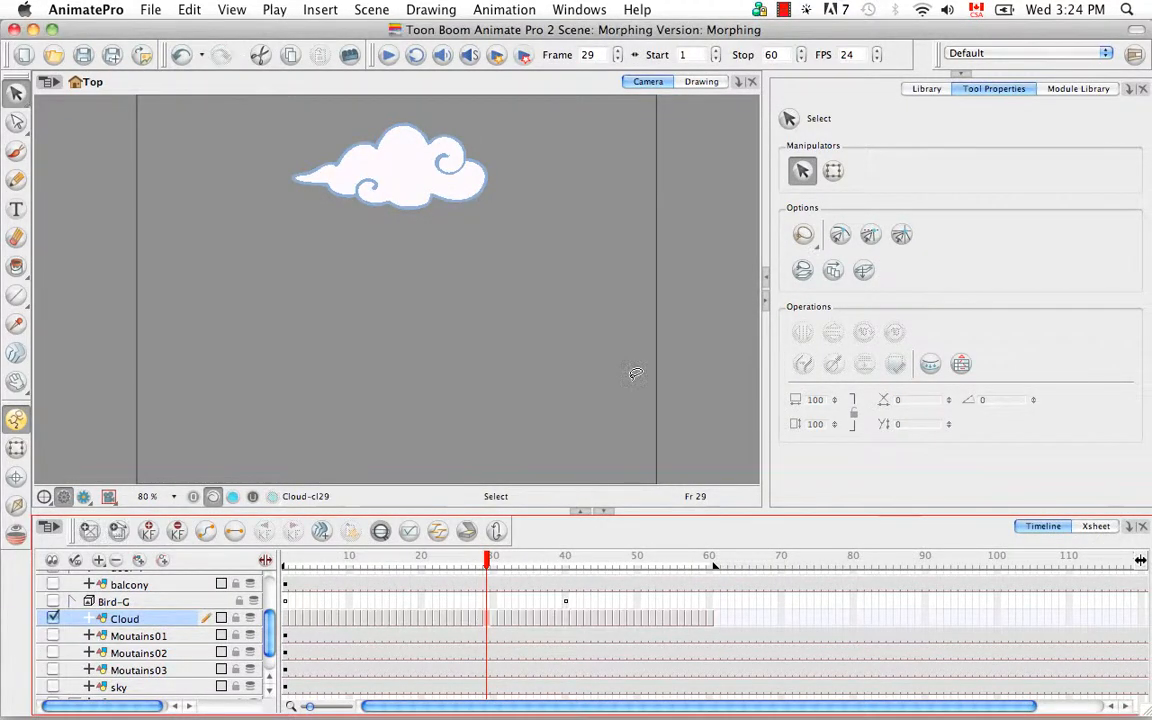
- Examine the converted Cloud drawings by scrubbing their first frames and viewing the layer's column in the Xsheet from frame 1
{"action": "left_click_drag", "start_coordinate": [285, 622], "coordinate": [335, 623]}
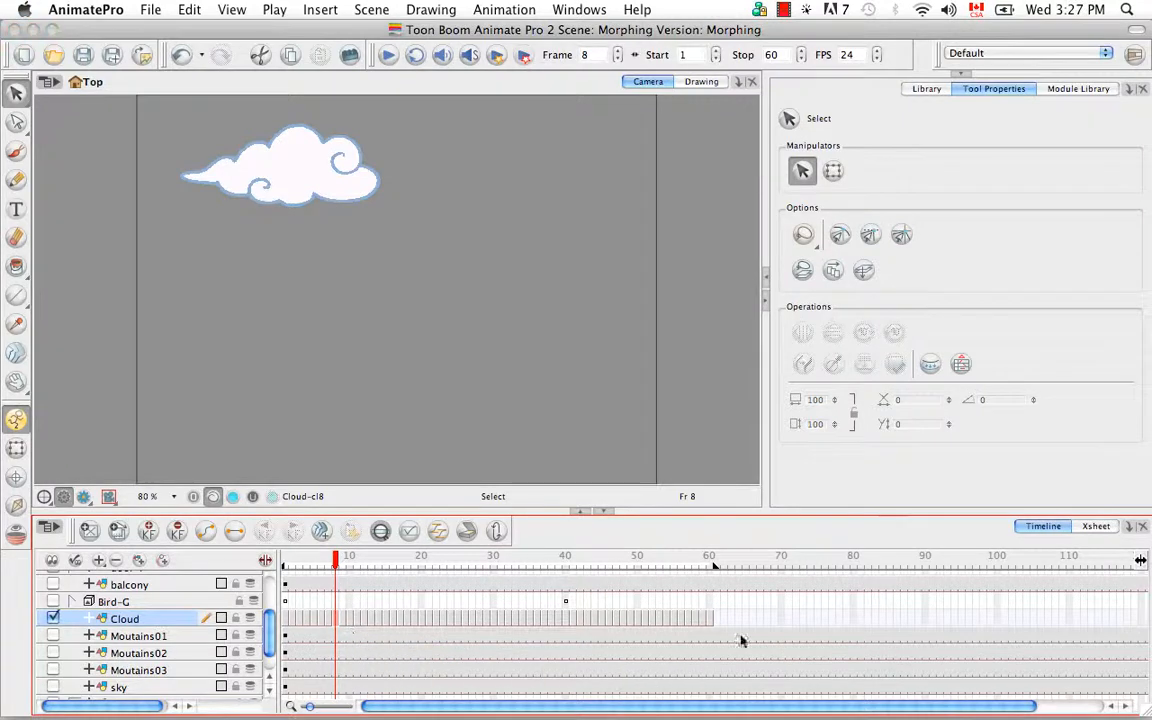
{"action": "left_click", "coordinate": [1095, 528]}
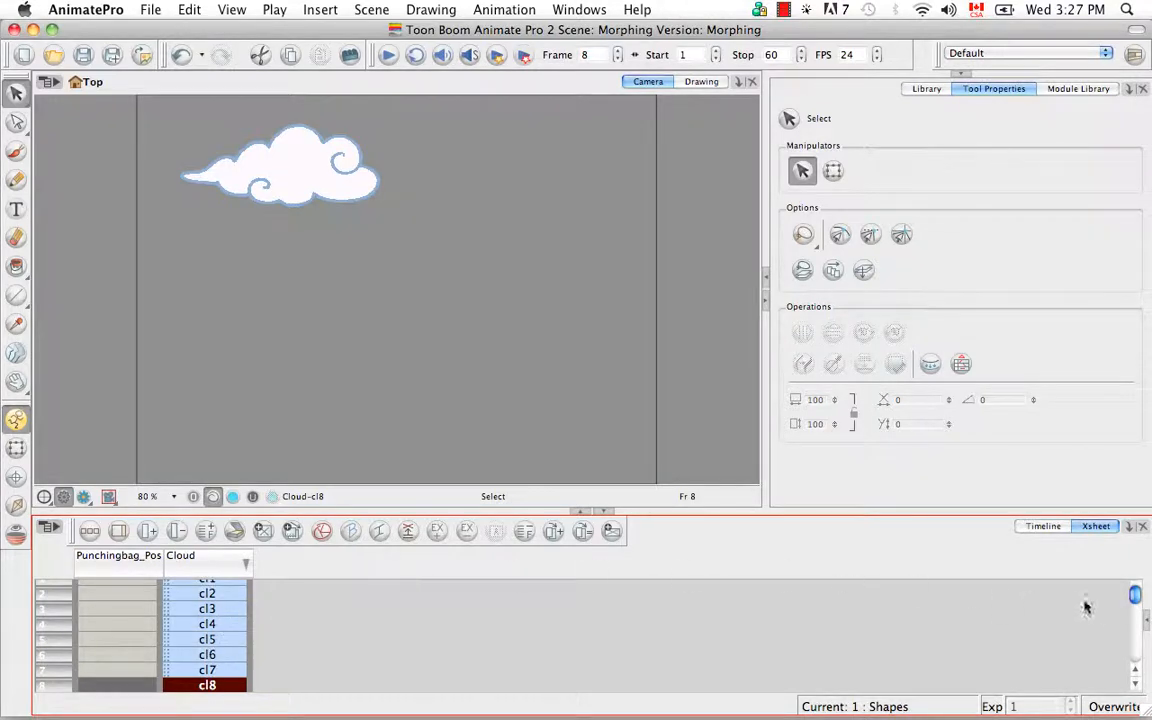
{"action": "mouse_move", "coordinate": [1135, 596]}
{"action": "left_mouse_down"}
{"action": "mouse_move", "coordinate": [1134, 626]}
{"action": "mouse_move", "coordinate": [1135, 595]}
{"action": "left_mouse_up"}
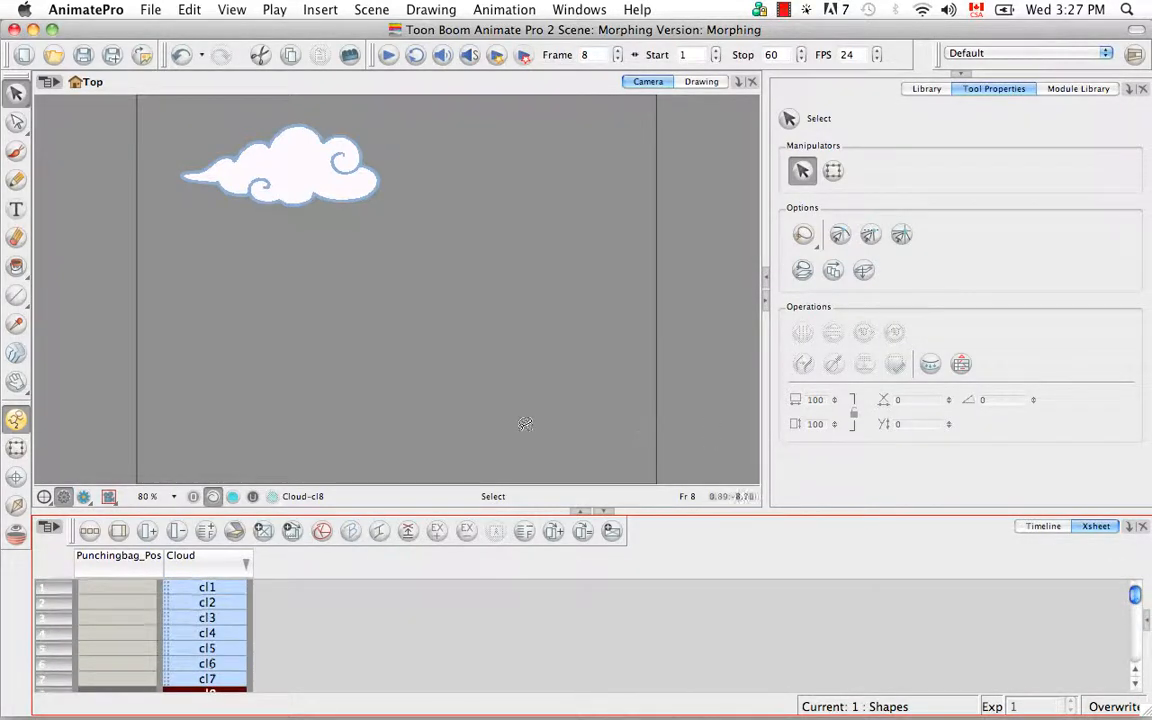
- Compare the Cloud column before and after the morph conversion by undoing and redoing it, and view cells cl1 and cl6
{"action": "left_click", "coordinate": [180, 54]}
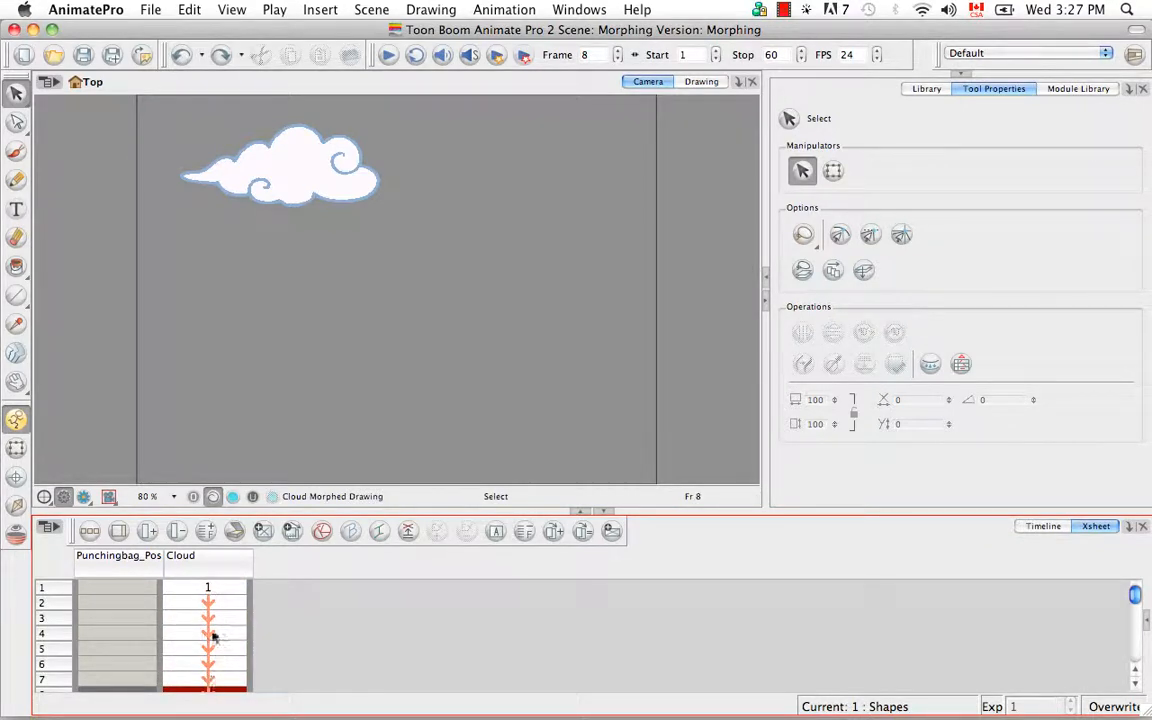
{"action": "left_click", "coordinate": [220, 54]}
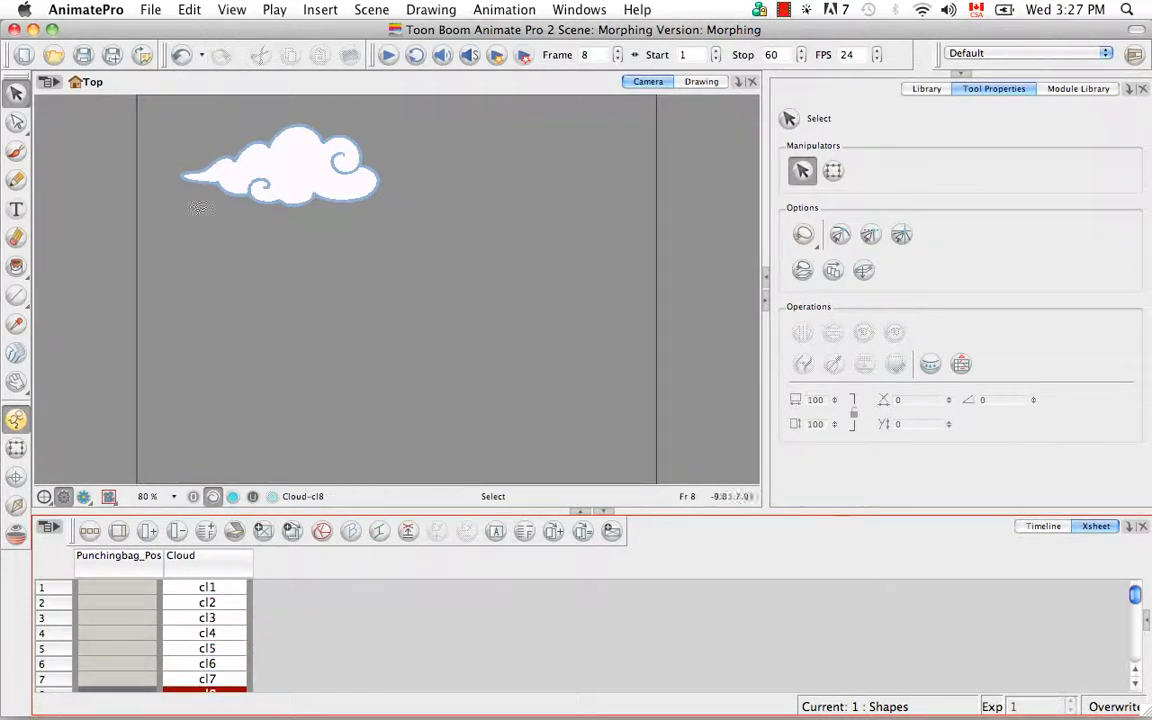
{"action": "left_click", "coordinate": [216, 589]}
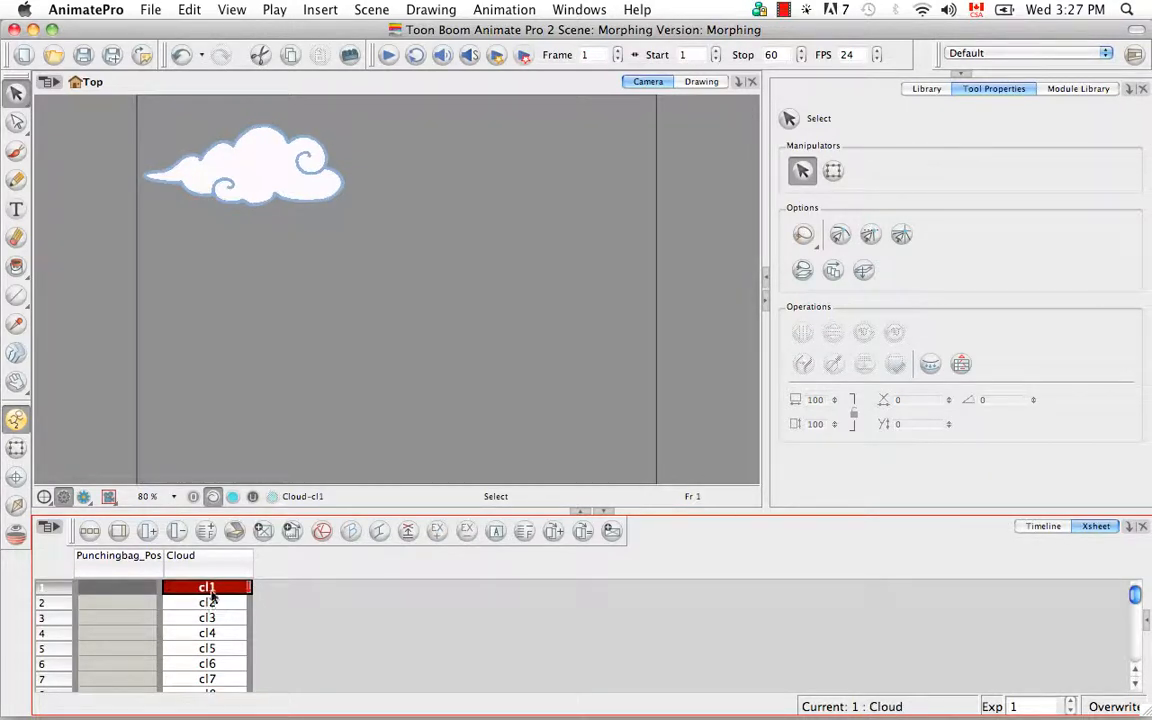
{"action": "left_click", "coordinate": [224, 664]}
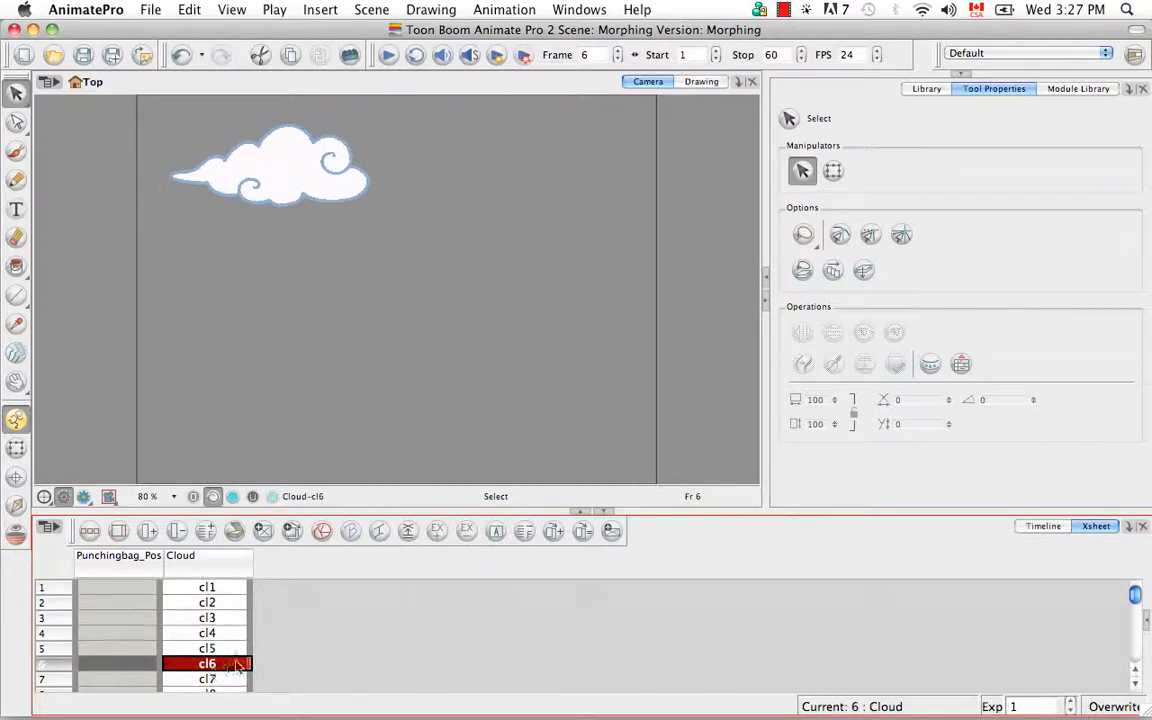
- Go back to the Timeline and undo the conversion of the Cloud morphing to drawings
{"action": "left_click", "coordinate": [1042, 526]}
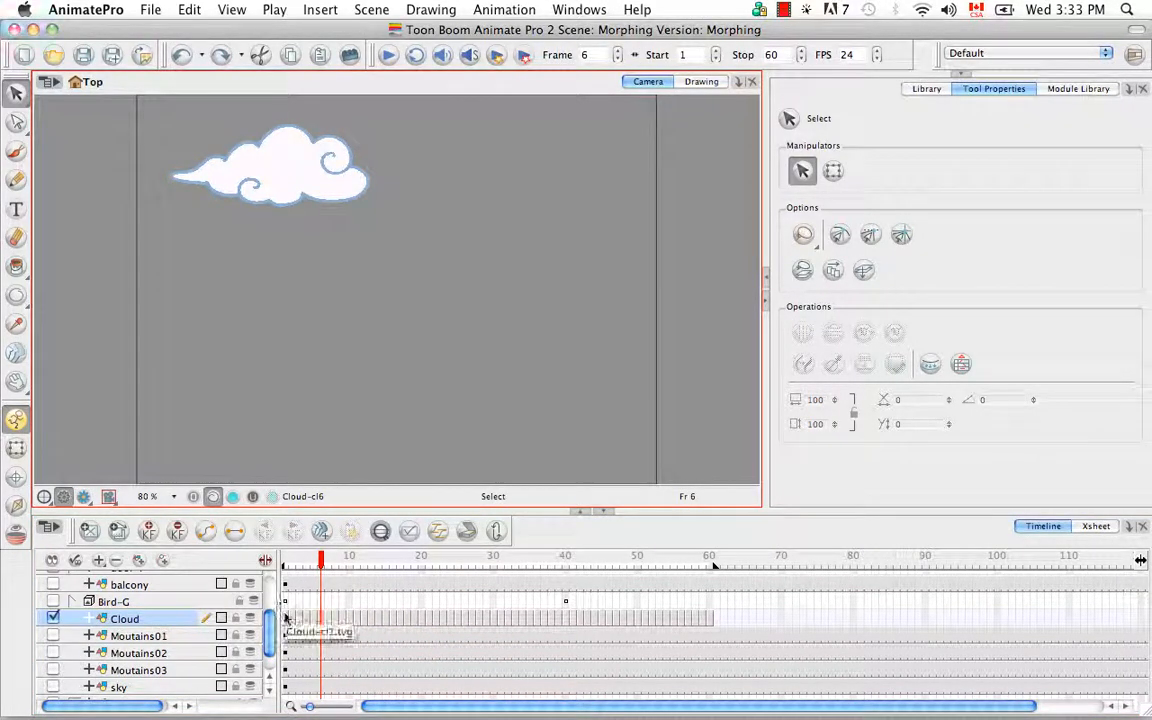
{"action": "key", "text": "super+z"}
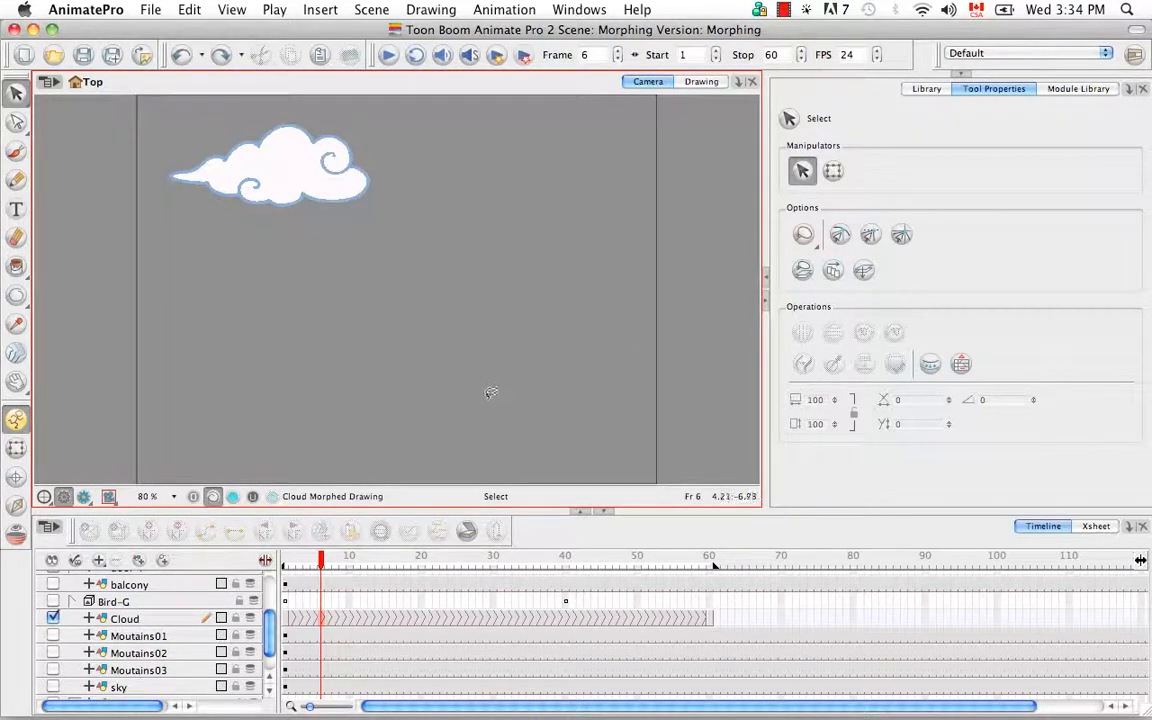
- Add a new drawing layer and rename it Donut
{"action": "left_click", "coordinate": [139, 562]}
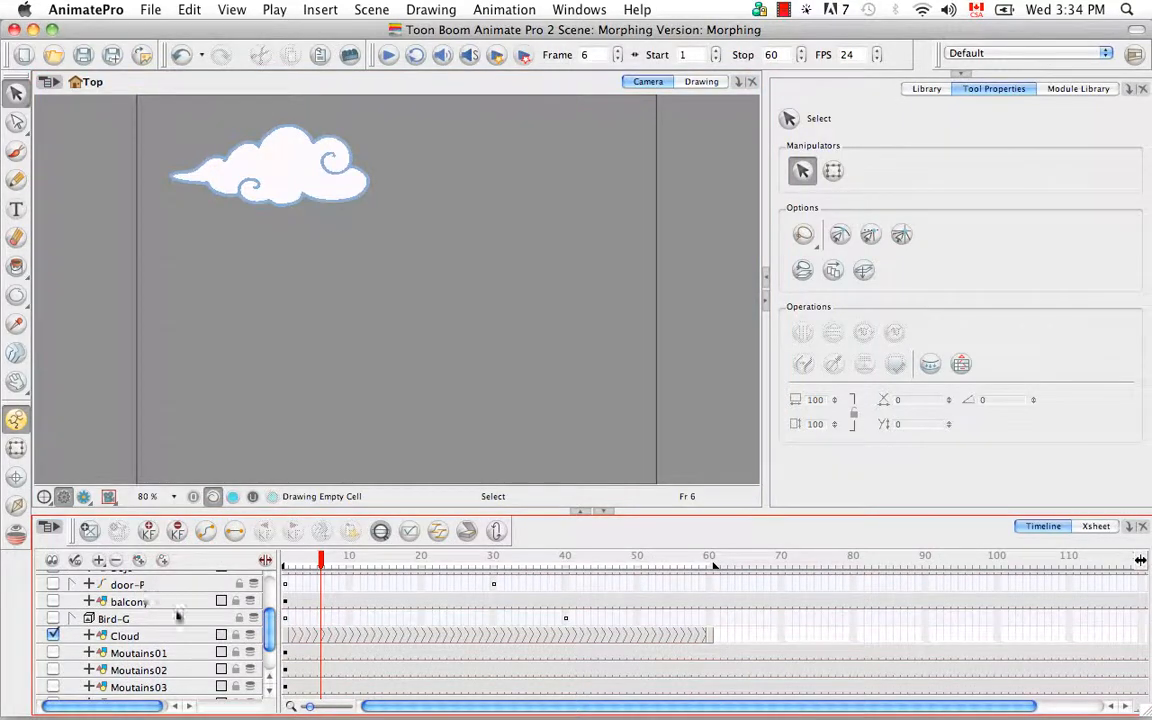
{"action": "mouse_move", "coordinate": [273, 630]}
{"action": "left_mouse_down"}
{"action": "mouse_move", "coordinate": [275, 648]}
{"action": "mouse_move", "coordinate": [273, 600]}
{"action": "left_mouse_up"}
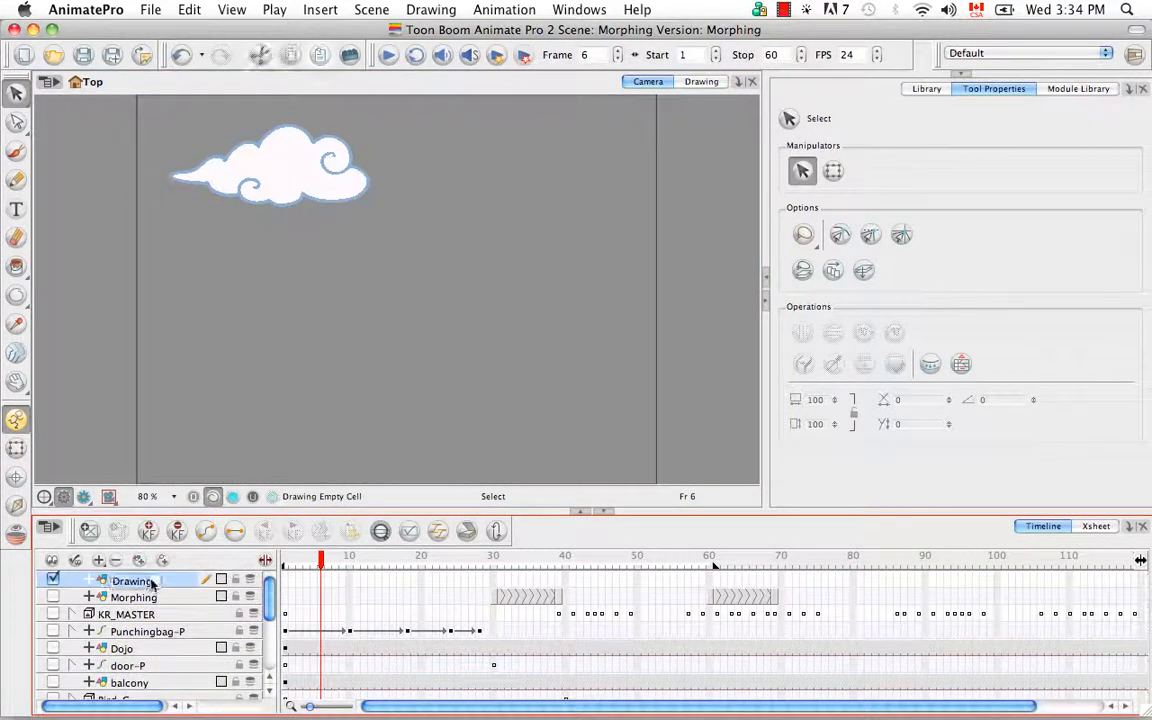
{"action": "key", "text": "BackSpace"}
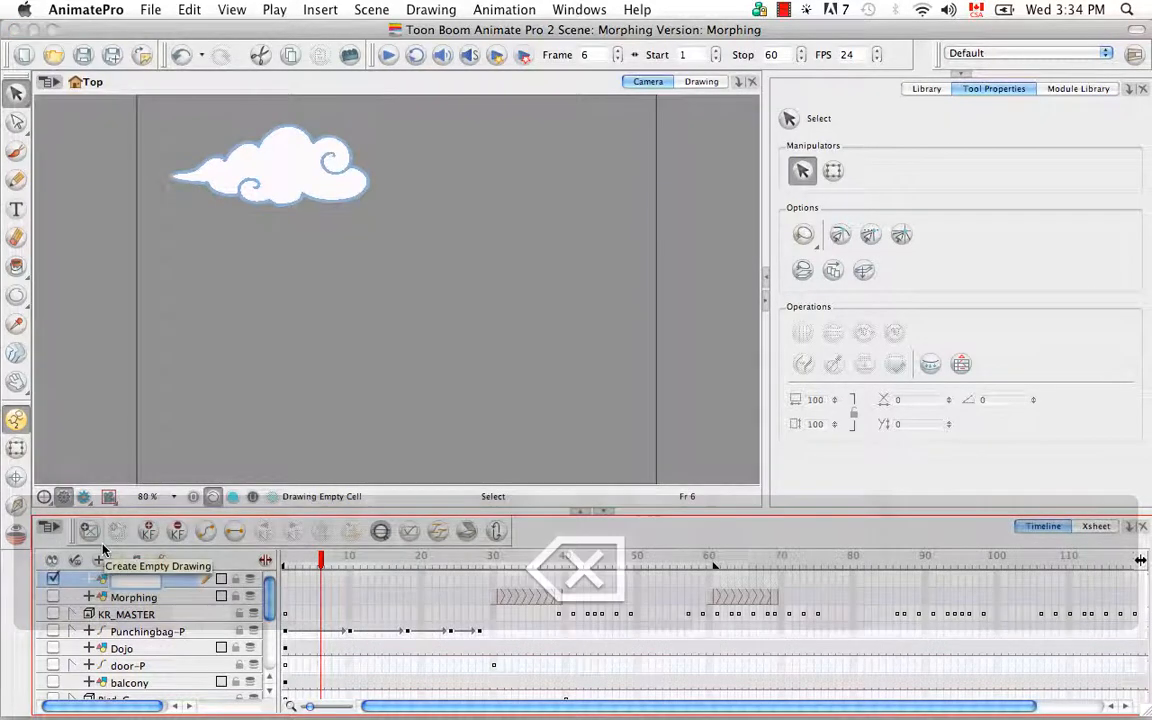
{"action": "type", "text": "Donu"}
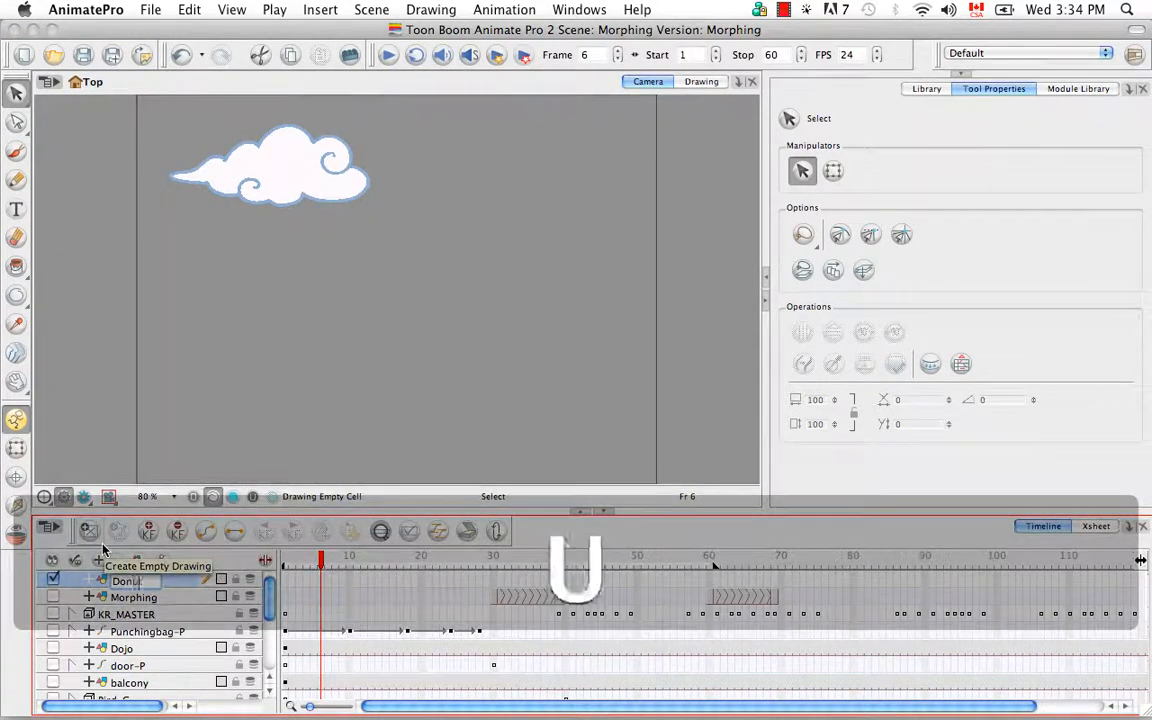
{"action": "type", "text": "t"}
{"action": "key", "text": "Return"}
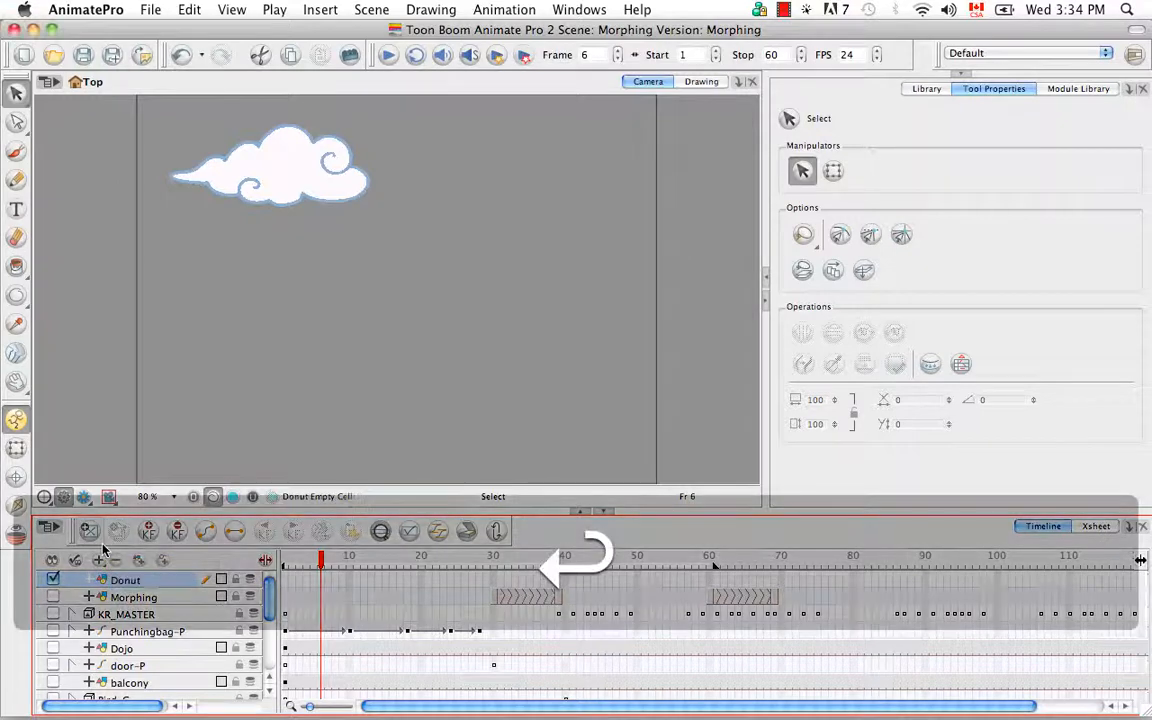
- Disable the Cloud layer and set up the Brush with the black Outline colour
{"action": "mouse_move", "coordinate": [270, 604]}
{"action": "left_mouse_down"}
{"action": "mouse_move", "coordinate": [271, 616]}
{"action": "mouse_move", "coordinate": [270, 596]}
{"action": "left_mouse_up"}
{"action": "left_click", "coordinate": [53, 688]}
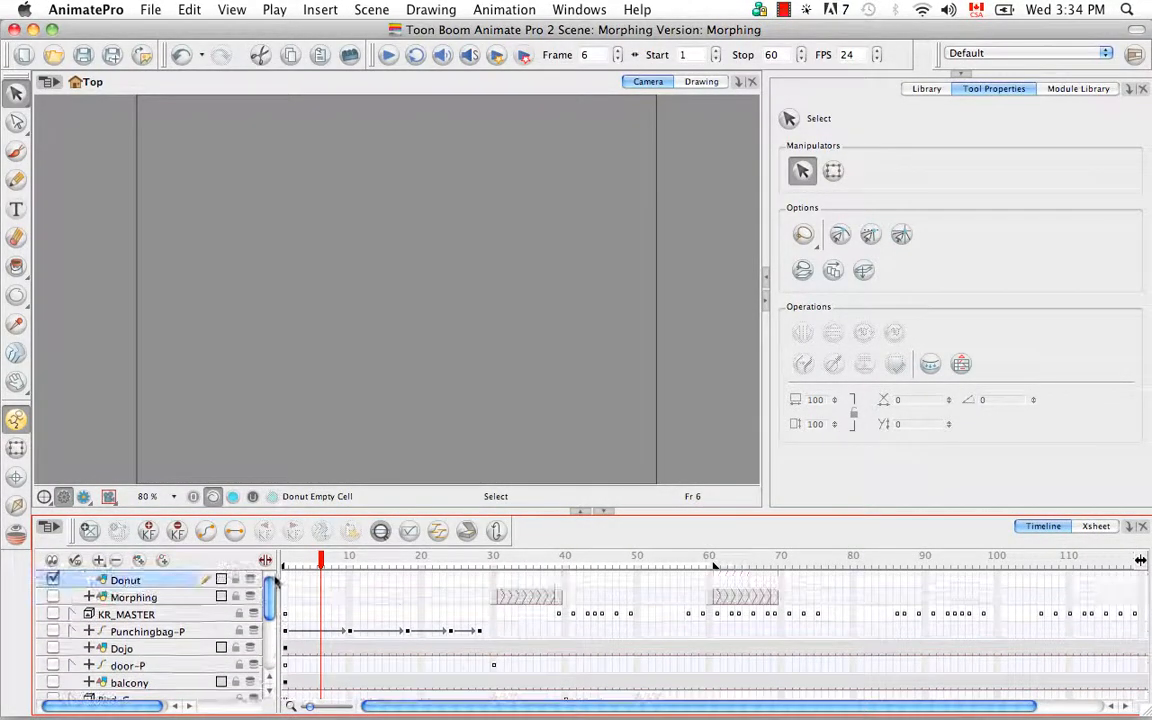
{"action": "left_click", "coordinate": [16, 150]}
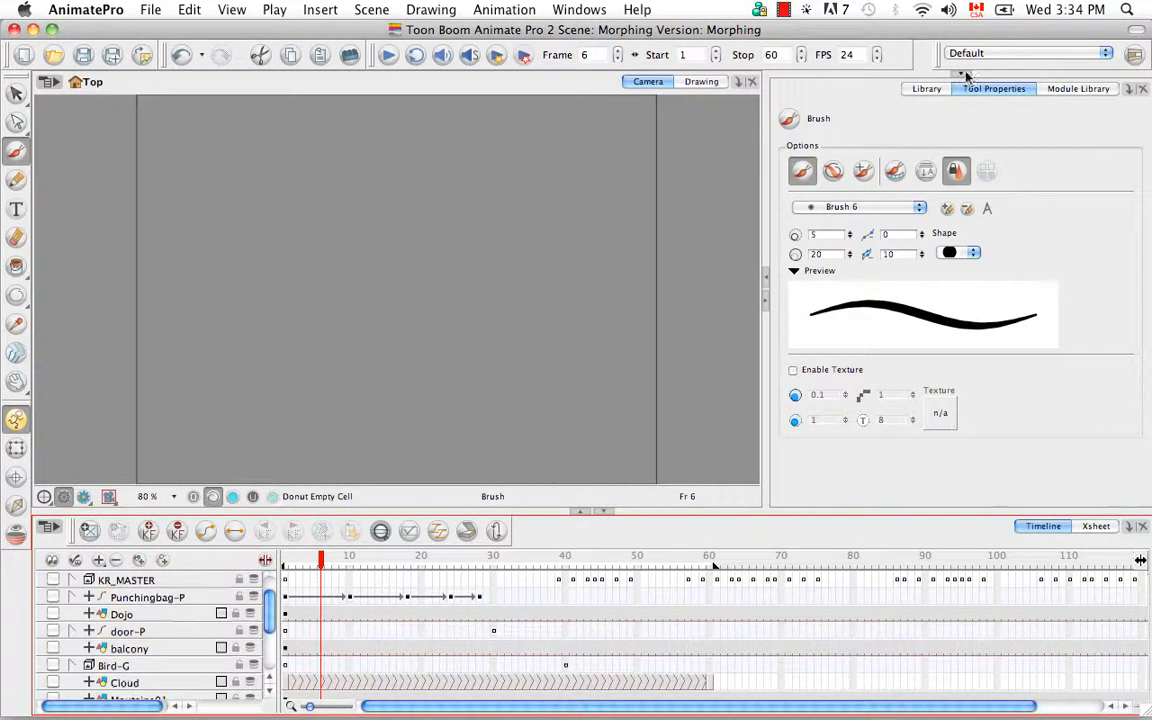
{"action": "left_click", "coordinate": [960, 73]}
{"action": "left_click", "coordinate": [816, 160]}
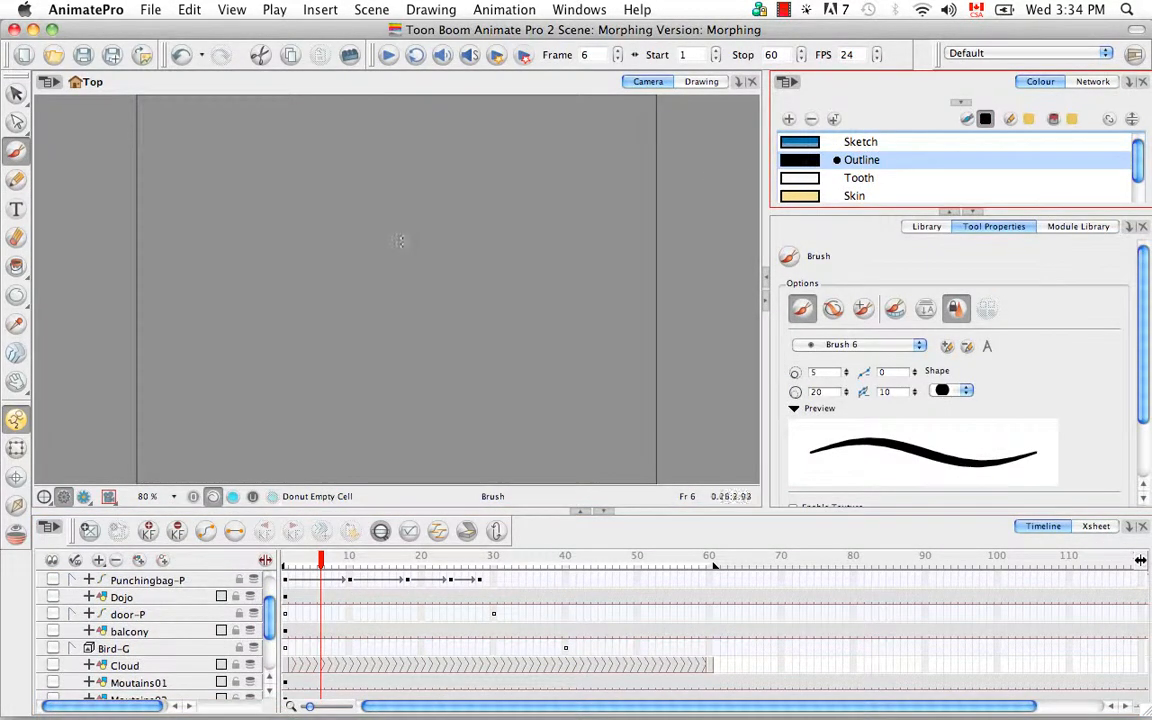
- Draw a round donut as two concentric black outlines on frame 1 of the Donut layer
{"action": "left_click_drag", "start_coordinate": [468, 249], "coordinate": [470, 230]}
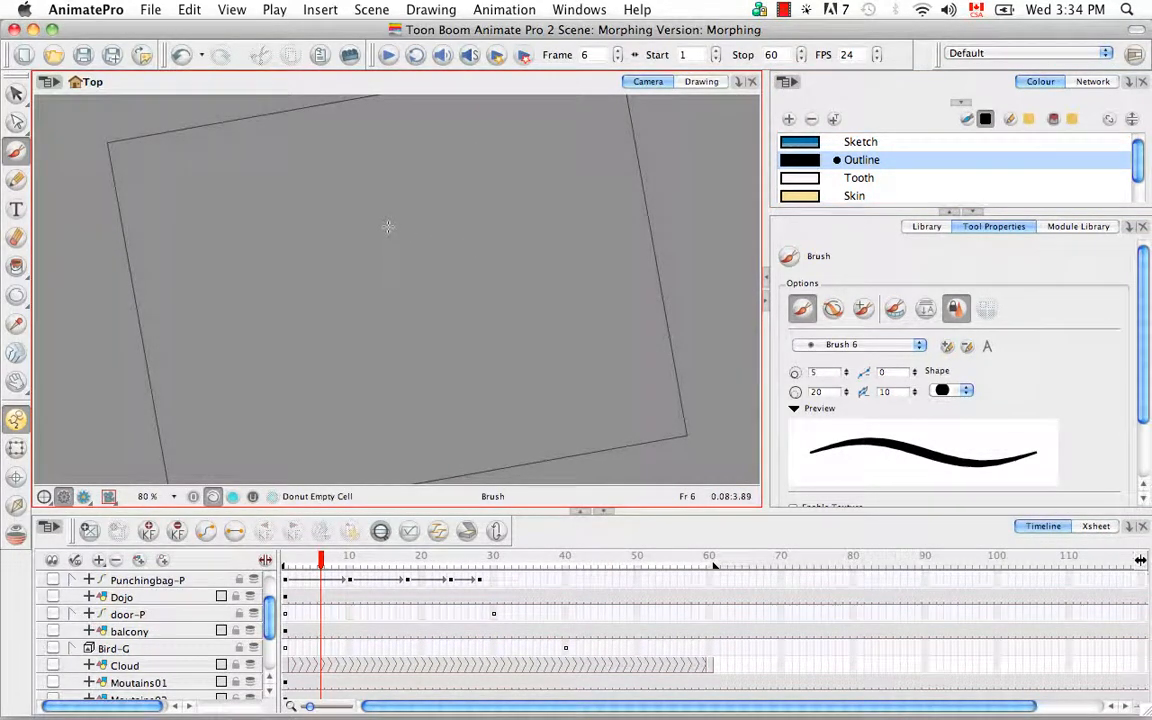
{"action": "left_click_drag", "start_coordinate": [270, 612], "coordinate": [274, 565]}
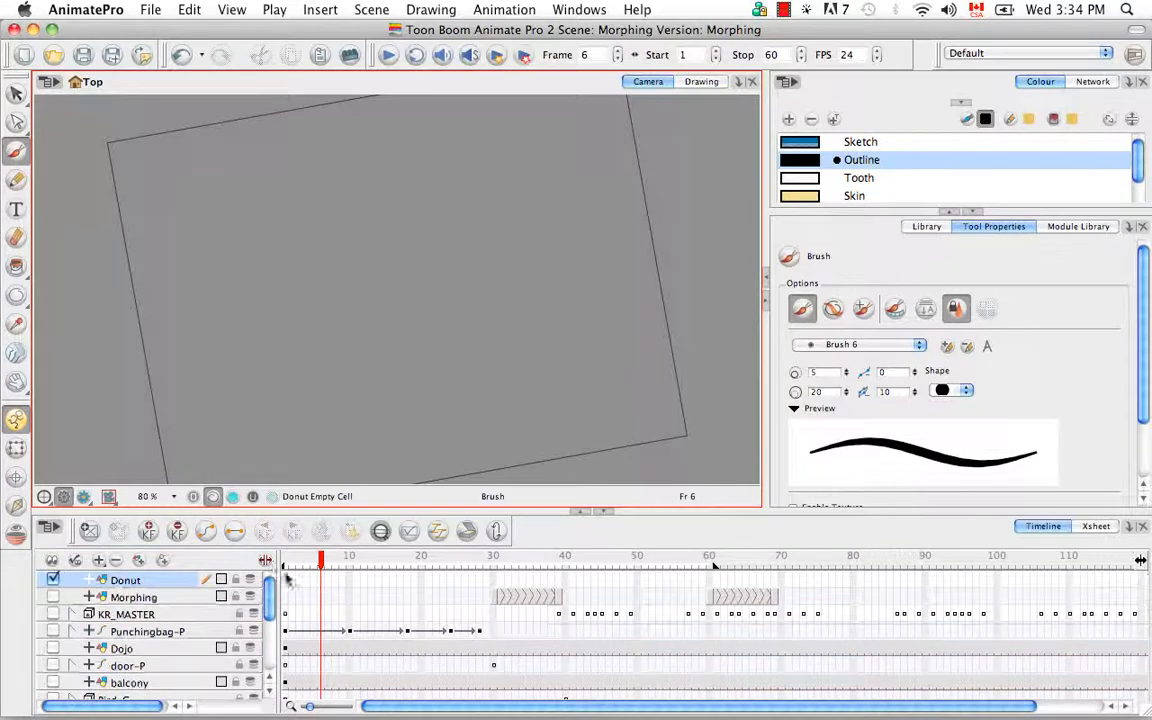
{"action": "left_click", "coordinate": [287, 578]}
{"action": "mouse_move", "coordinate": [381, 232]}
{"action": "left_mouse_down"}
{"action": "mouse_move", "coordinate": [346, 242]}
{"action": "mouse_move", "coordinate": [371, 335]}
{"action": "mouse_move", "coordinate": [417, 272]}
{"action": "mouse_move", "coordinate": [381, 232]}
{"action": "mouse_move", "coordinate": [371, 268]}
{"action": "left_mouse_up"}
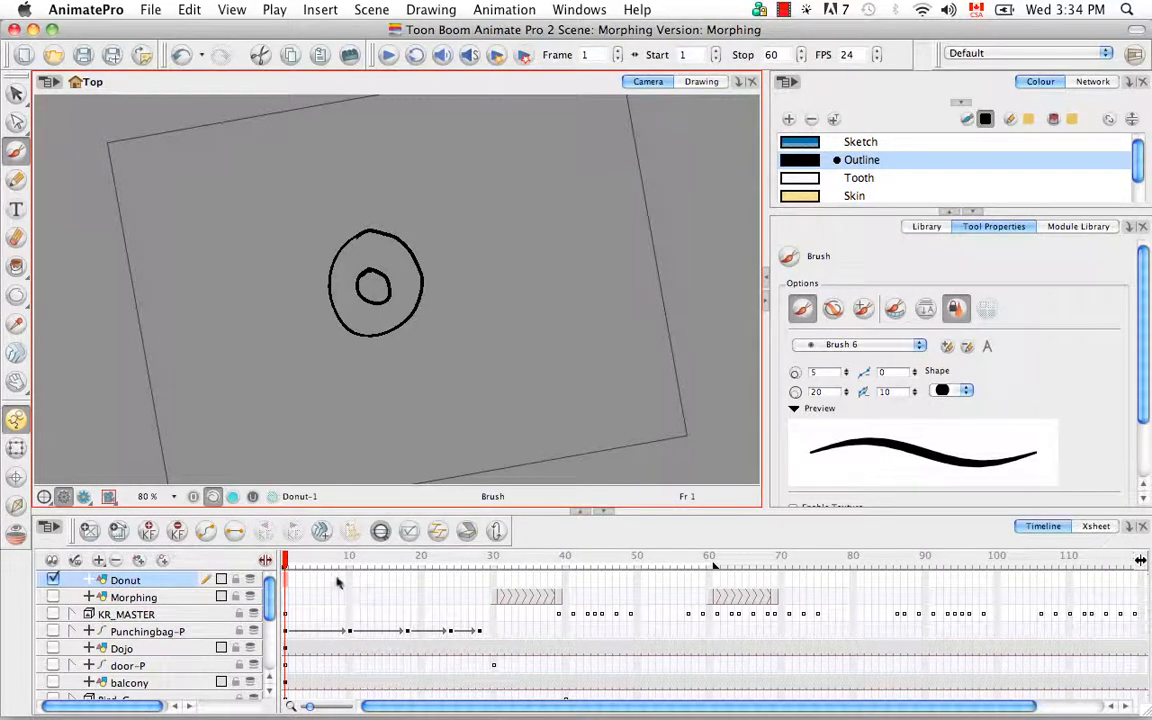
- Draw a narrower, oval version of the donut with an oval hole on frame 10 of the Donut layer
{"action": "left_click", "coordinate": [349, 588]}
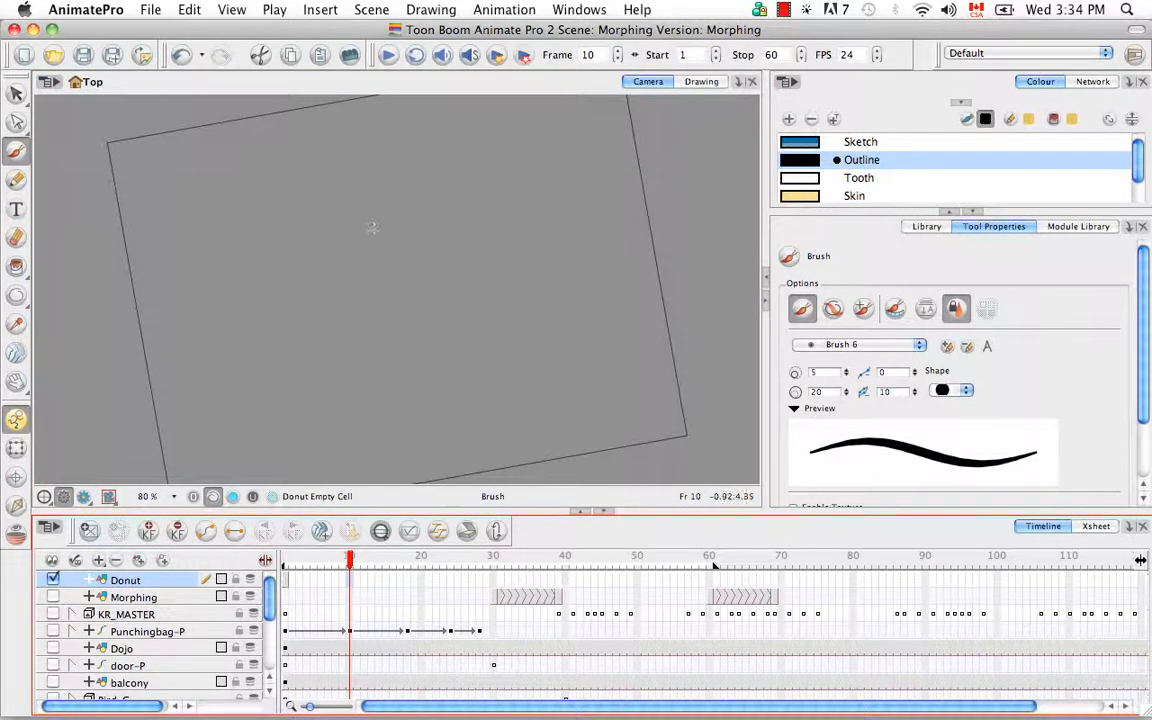
{"action": "mouse_move", "coordinate": [372, 228]}
{"action": "left_mouse_down"}
{"action": "mouse_move", "coordinate": [341, 276]}
{"action": "mouse_move", "coordinate": [374, 322]}
{"action": "mouse_move", "coordinate": [397, 296]}
{"action": "mouse_move", "coordinate": [398, 263]}
{"action": "mouse_move", "coordinate": [373, 229]}
{"action": "mouse_move", "coordinate": [360, 224]}
{"action": "mouse_move", "coordinate": [380, 291]}
{"action": "left_mouse_up"}
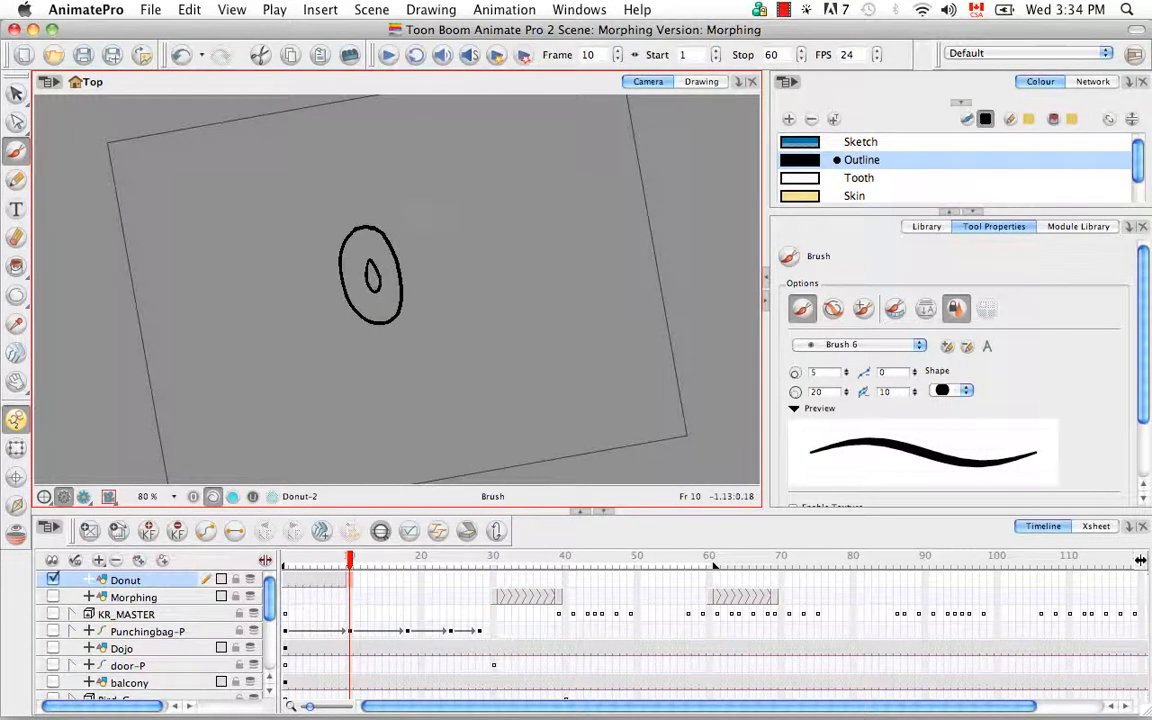
- Enable onion skin at frame 9 to overlay both donut drawings, and reset the rotation of the camera view
{"action": "left_click_drag", "start_coordinate": [351, 563], "coordinate": [343, 562]}
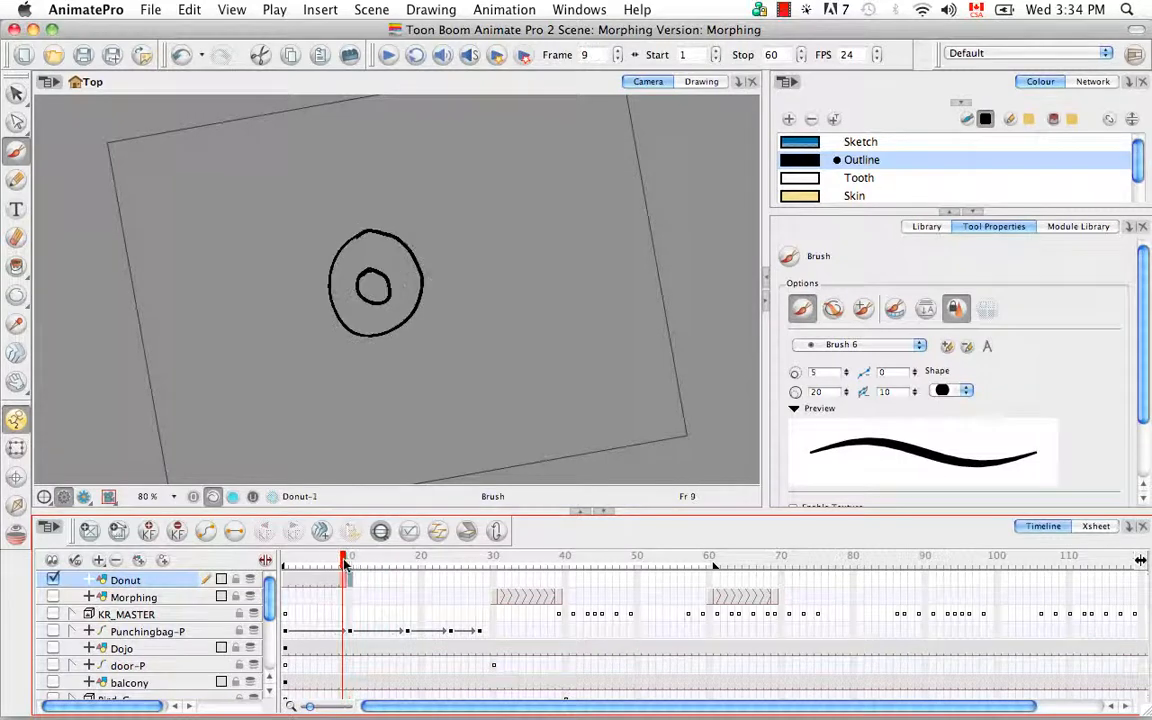
{"action": "left_click", "coordinate": [16, 534]}
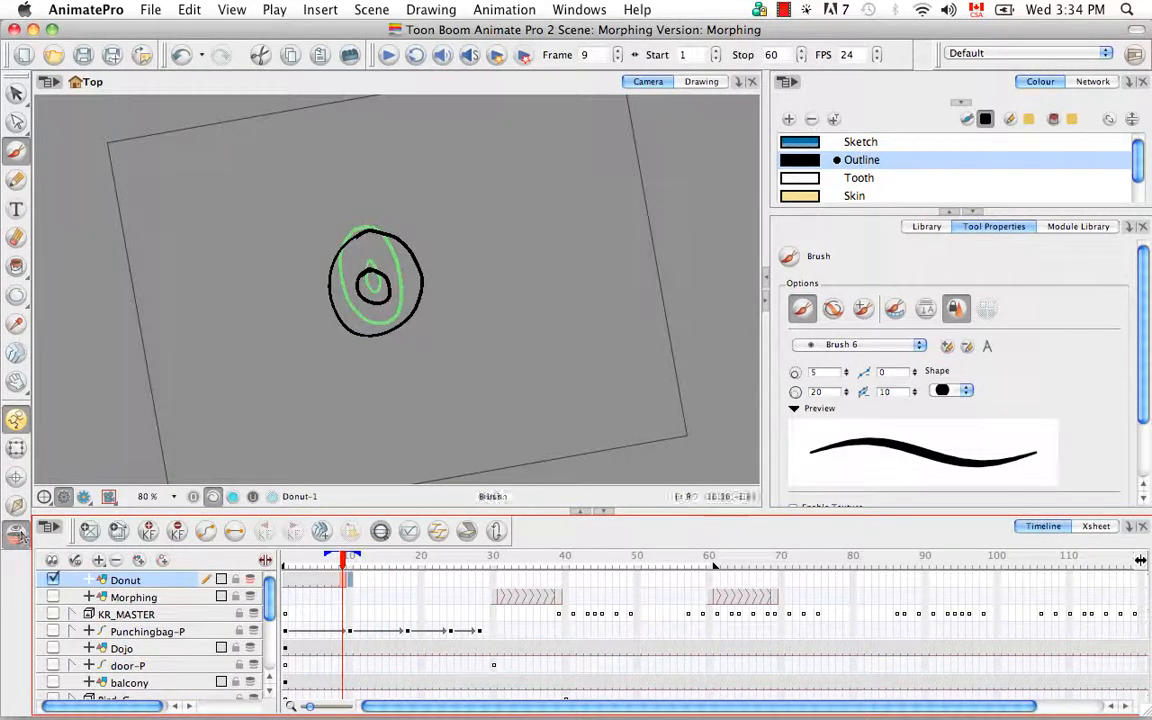
{"action": "key", "text": "shift+m"}
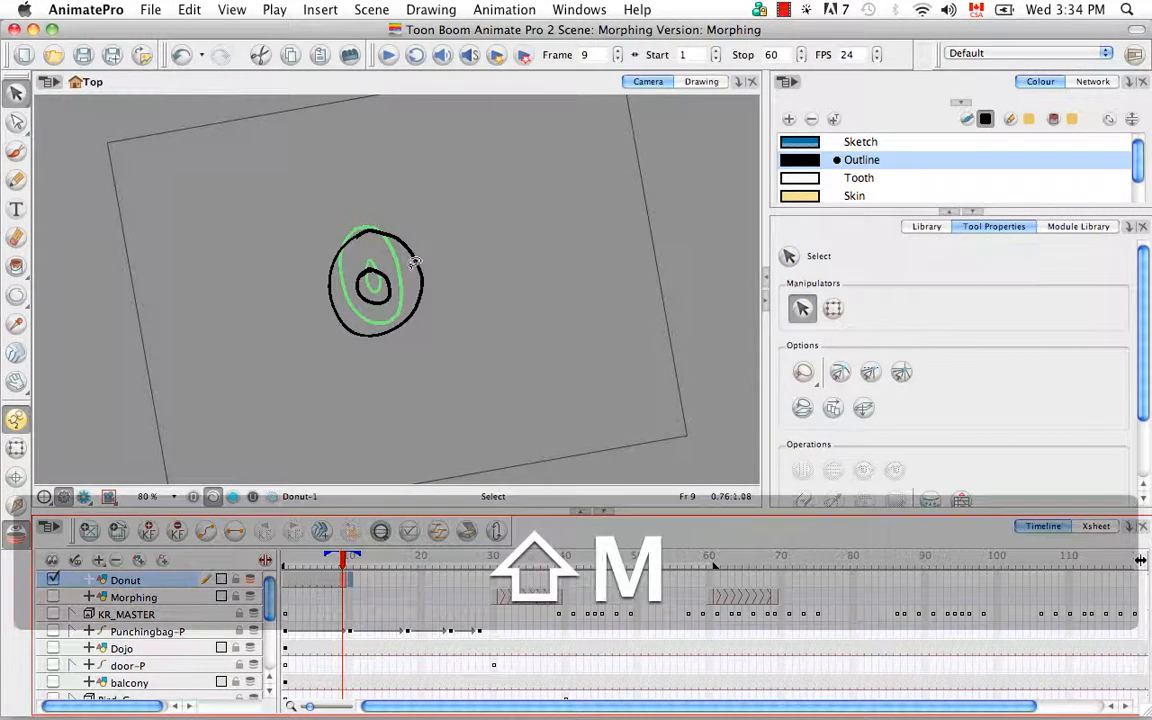
{"action": "left_click", "coordinate": [431, 452]}
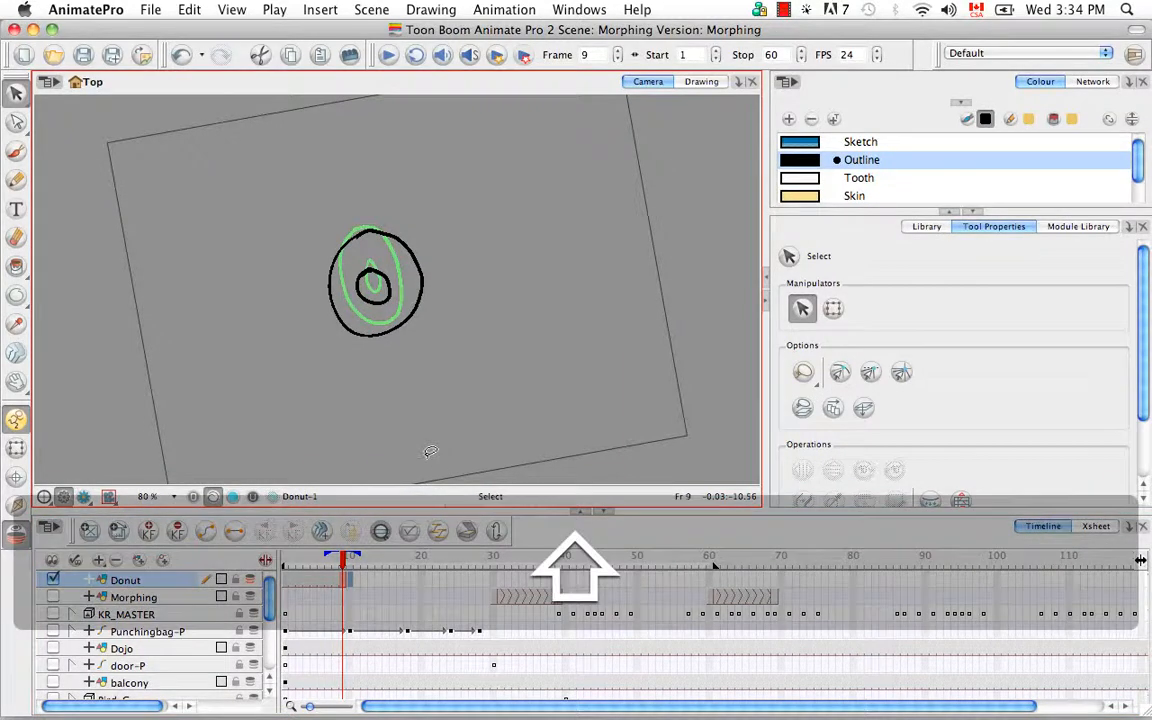
{"action": "key", "text": "shift+m"}
- Select both outlines of the round donut and slightly reduce its height to line up with the onion-skinned oval donut
{"action": "left_click_drag", "start_coordinate": [316, 281], "coordinate": [392, 315]}
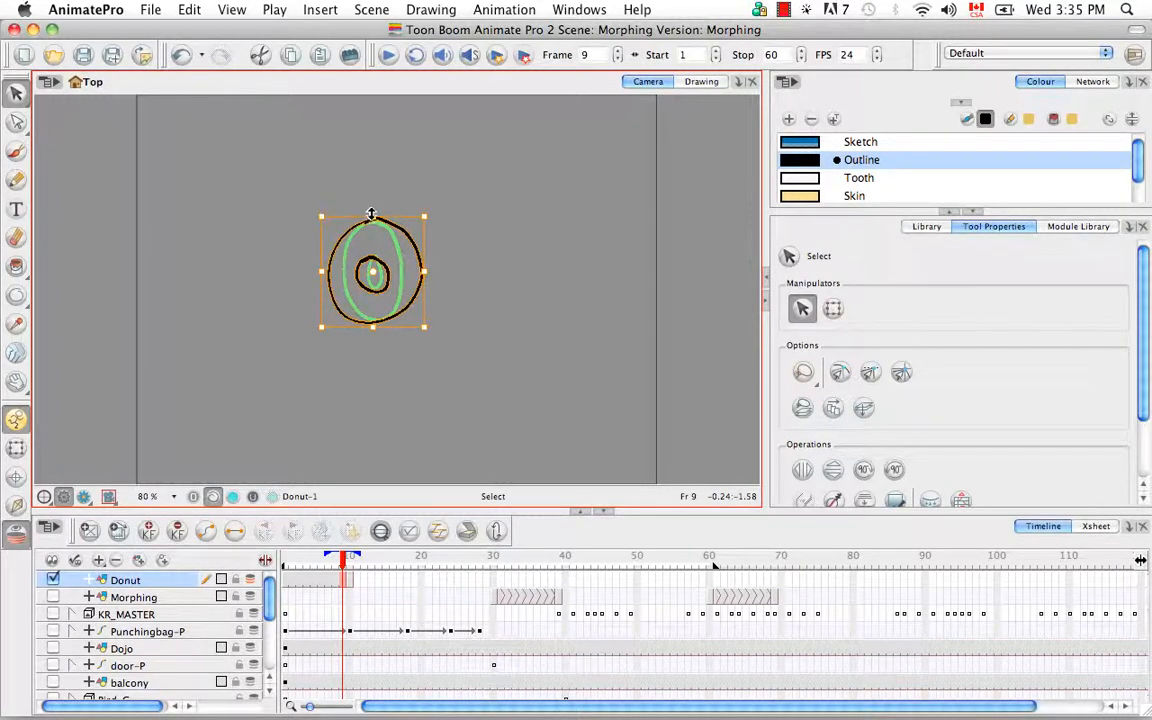
{"action": "left_click_drag", "start_coordinate": [371, 214], "coordinate": [371, 217]}
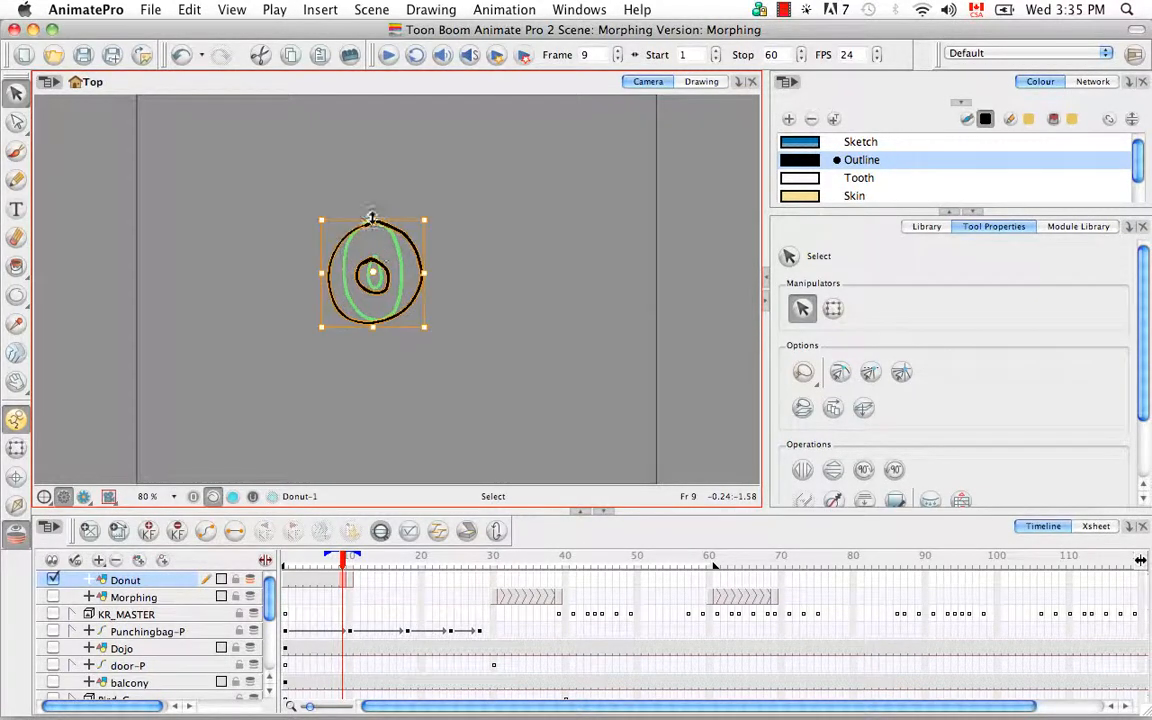
{"action": "left_click", "coordinate": [367, 350]}
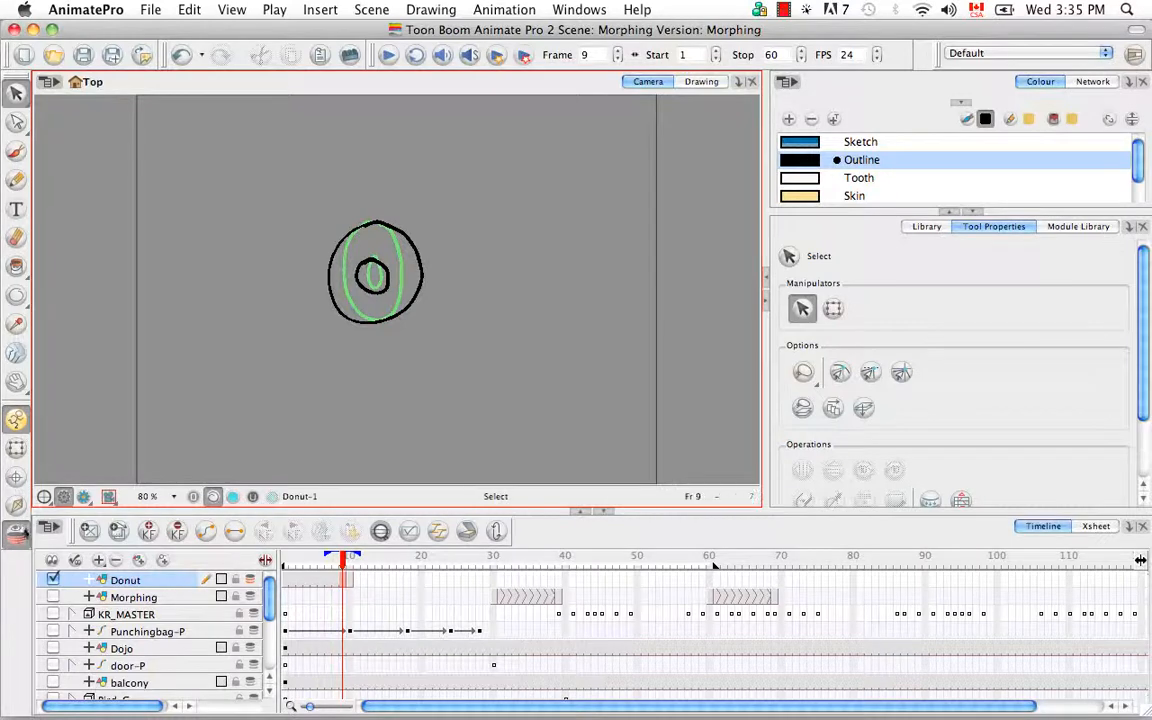
- Paint the ring of the round donut and the ring of the oval donut on frame 10 with the Skin colour
{"action": "left_click", "coordinate": [803, 196]}
{"action": "left_click", "coordinate": [17, 267]}
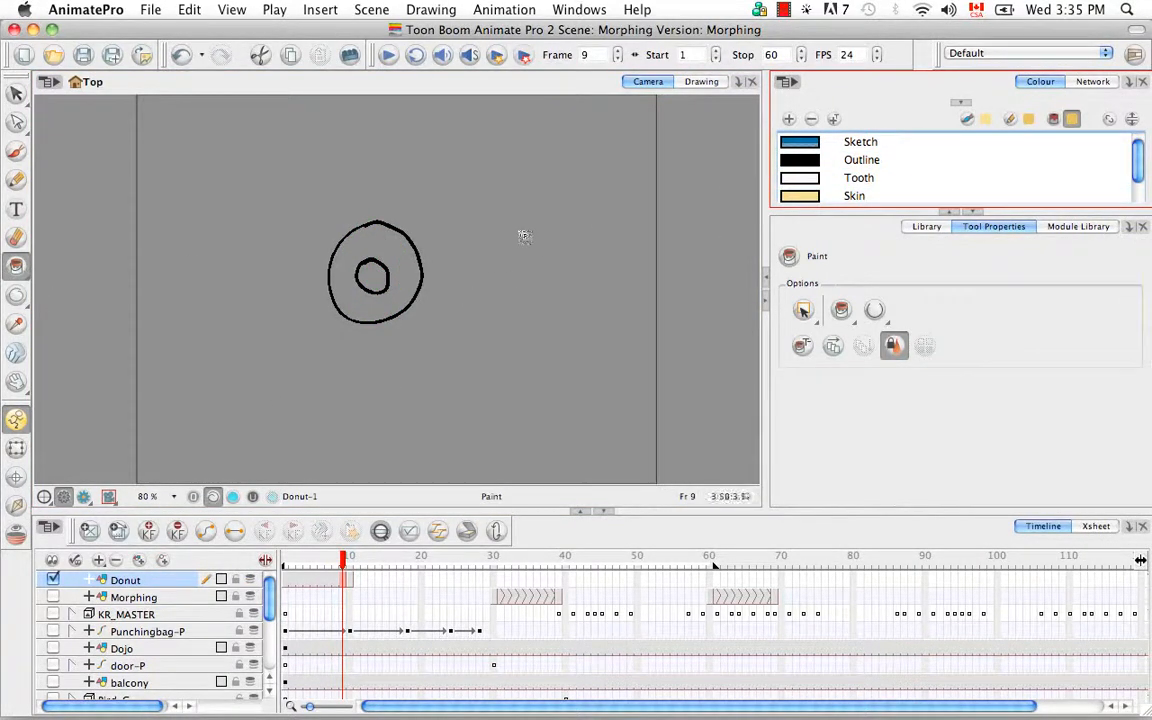
{"action": "left_click", "coordinate": [352, 300]}
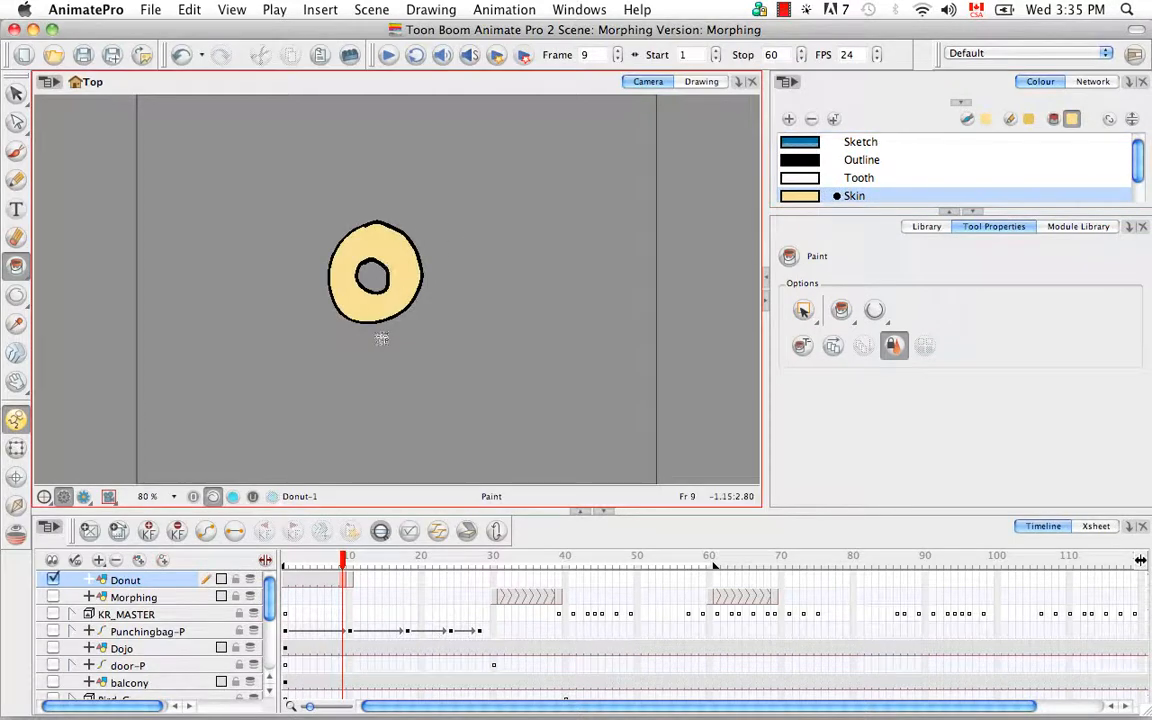
{"action": "left_click", "coordinate": [352, 587]}
{"action": "left_click", "coordinate": [392, 276]}
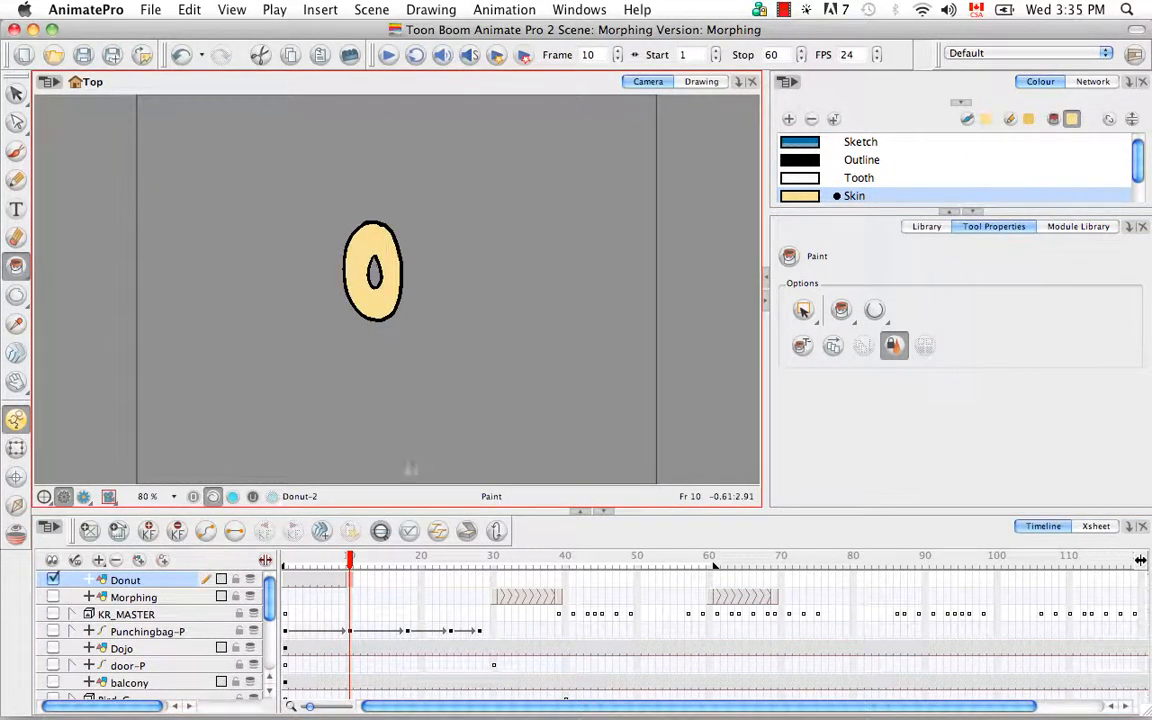
- Try a morphing between the two painted donut drawings and check the in-between at frame 7
{"action": "left_click_drag", "start_coordinate": [350, 564], "coordinate": [328, 563]}
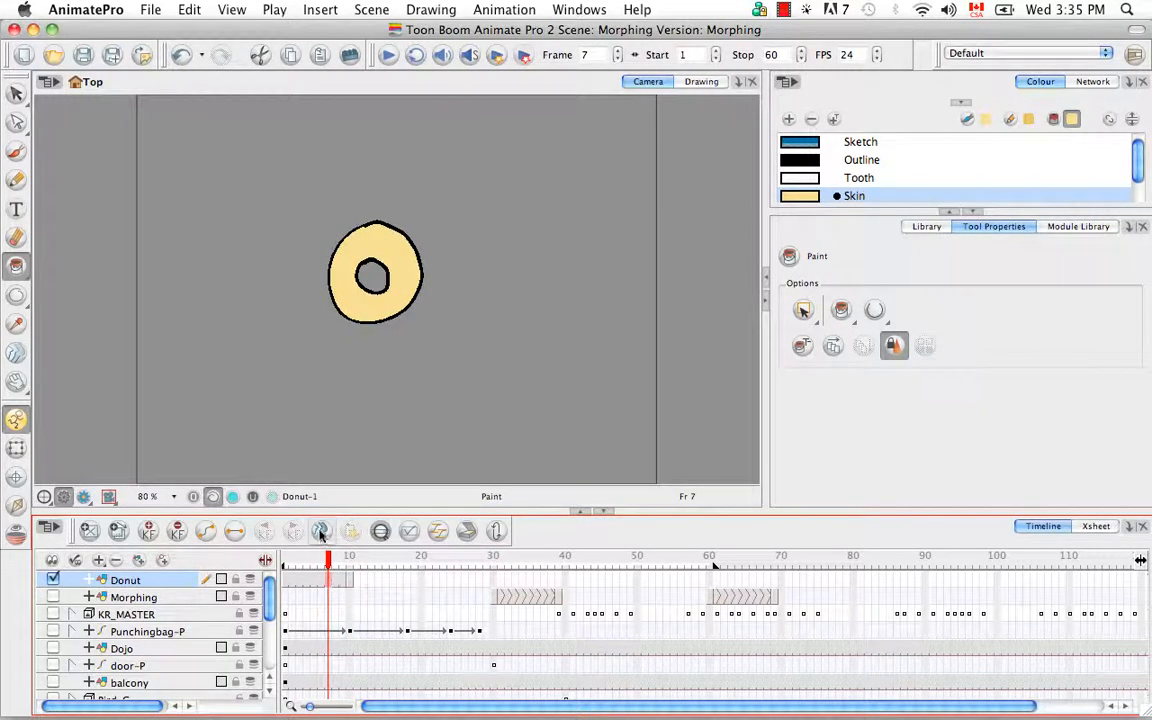
{"action": "left_click", "coordinate": [320, 532]}
{"action": "mouse_move", "coordinate": [330, 560]}
{"action": "left_mouse_down"}
{"action": "mouse_move", "coordinate": [285, 564]}
{"action": "mouse_move", "coordinate": [352, 572]}
{"action": "mouse_move", "coordinate": [285, 567]}
{"action": "mouse_move", "coordinate": [350, 567]}
{"action": "mouse_move", "coordinate": [328, 568]}
{"action": "left_mouse_up"}
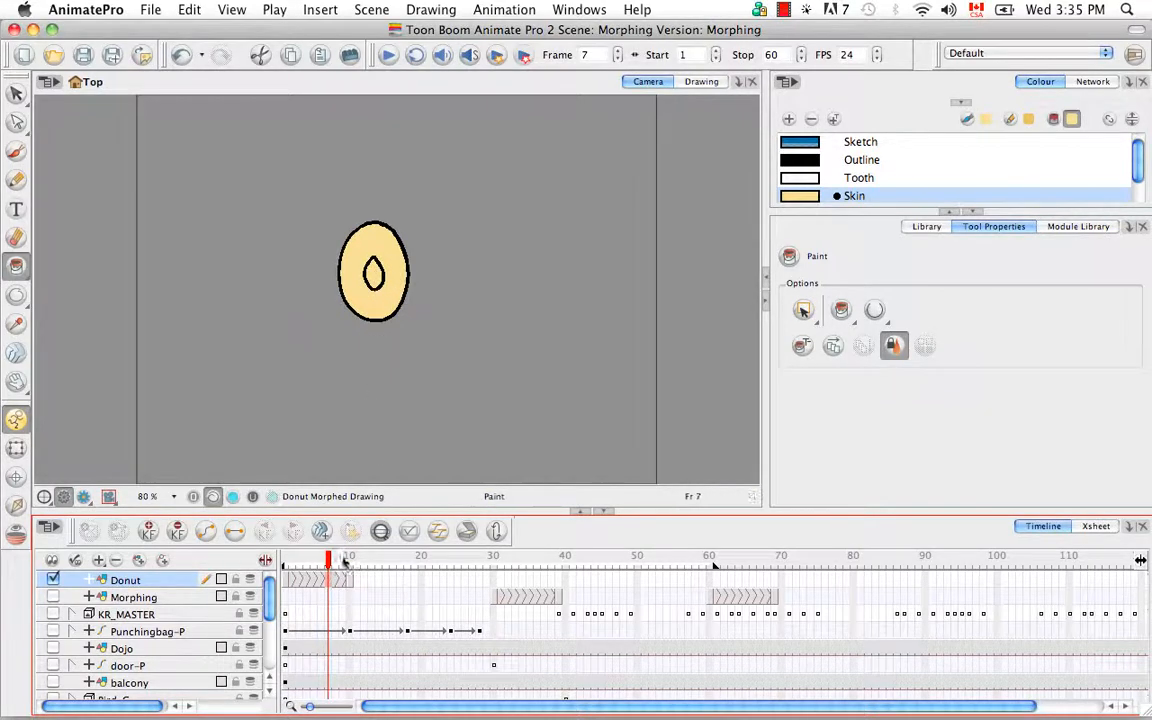
{"action": "mouse_move", "coordinate": [326, 565]}
{"action": "left_mouse_down"}
{"action": "mouse_move", "coordinate": [286, 562]}
{"action": "mouse_move", "coordinate": [347, 567]}
{"action": "mouse_move", "coordinate": [327, 572]}
{"action": "left_mouse_up"}
- Delete the morphing from the Donut layer
{"action": "right_click", "coordinate": [333, 585]}
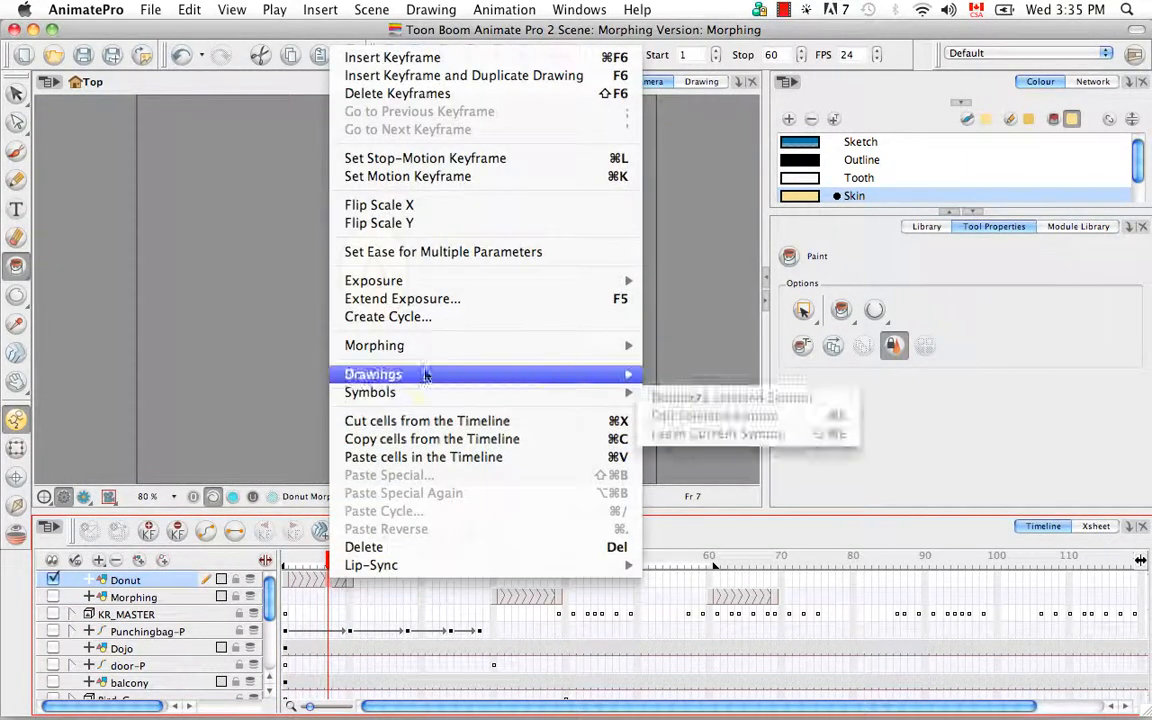
{"action": "mouse_move", "coordinate": [442, 349]}
{"action": "left_click", "coordinate": [702, 368]}
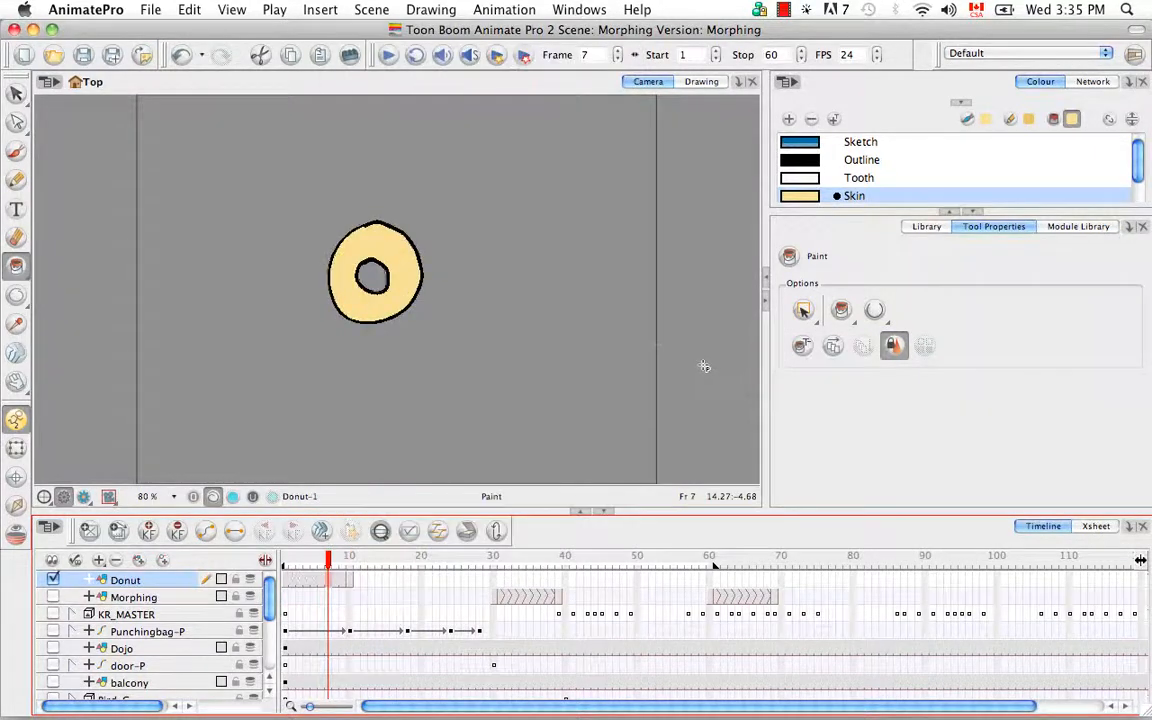
- Add a new colour swatch to the palette and name it "transparent fill"
{"action": "left_click", "coordinate": [975, 211]}
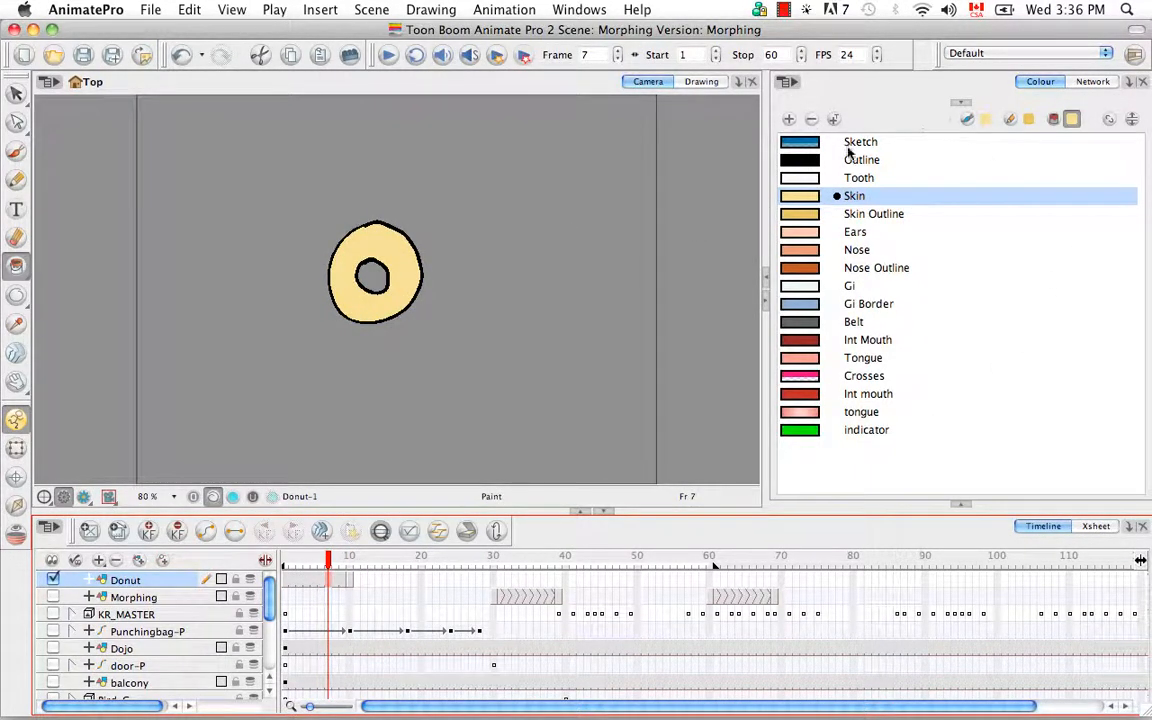
{"action": "left_click", "coordinate": [789, 120]}
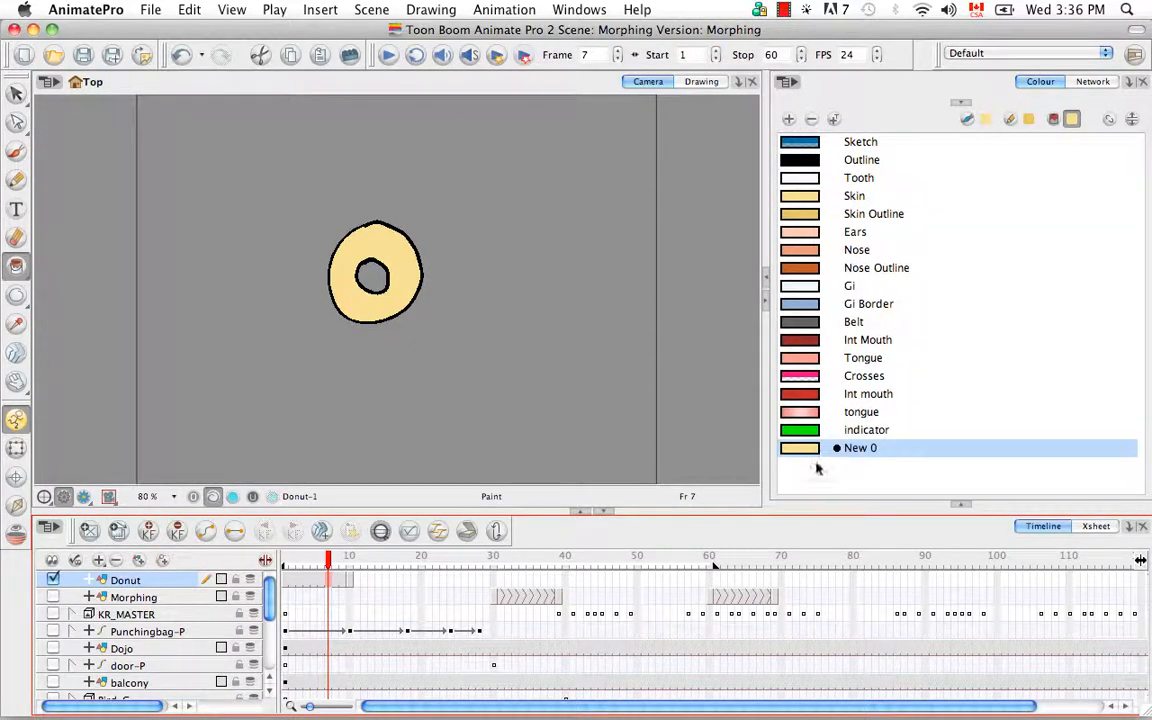
{"action": "double_click", "coordinate": [872, 449]}
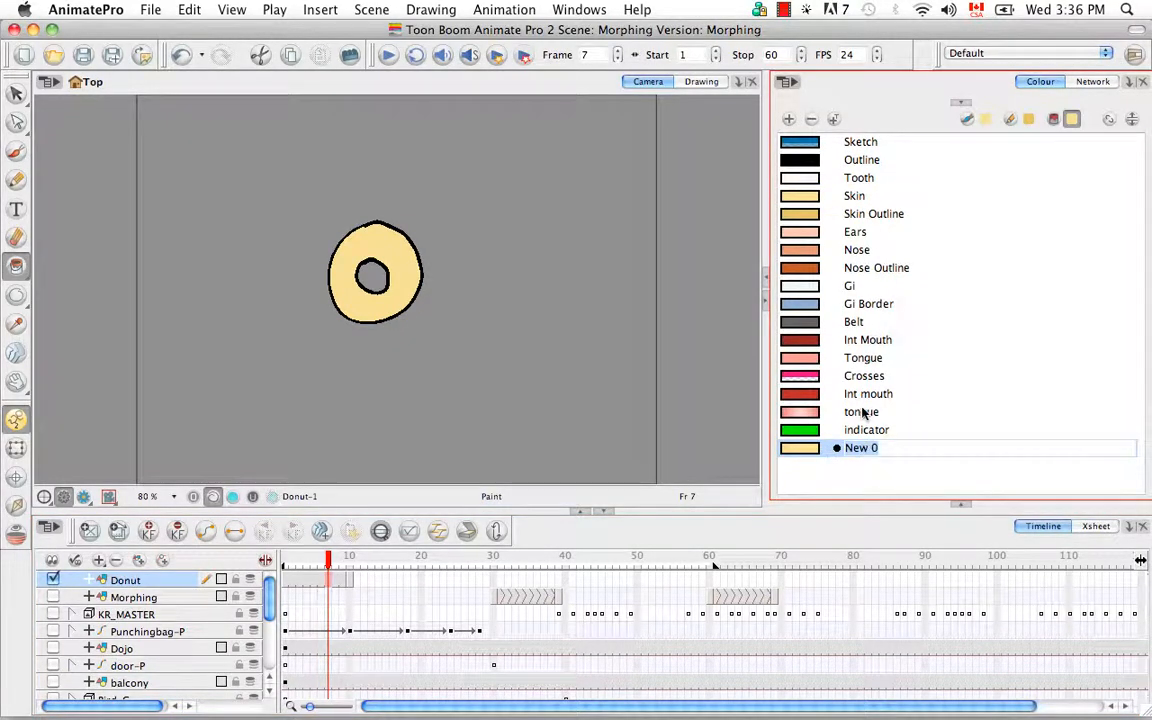
{"action": "key", "text": "BackSpace"}
{"action": "type", "text": "tras"}
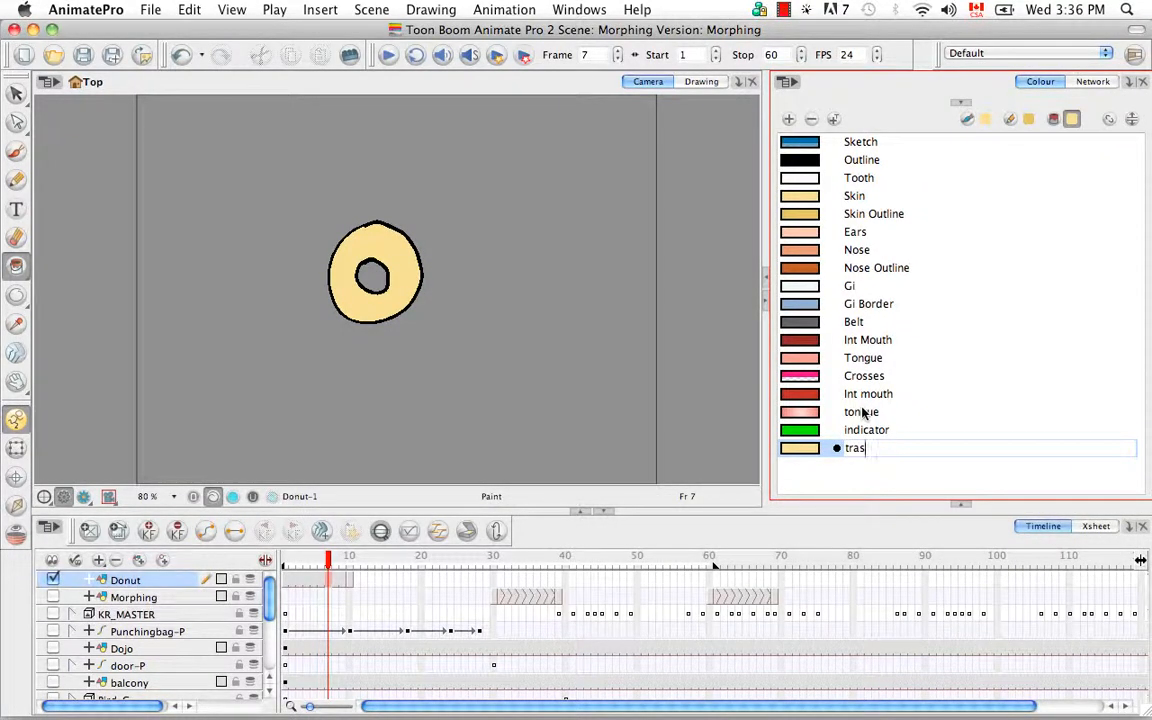
{"action": "key", "text": "BackSpace"}
{"action": "type", "text": "n"}
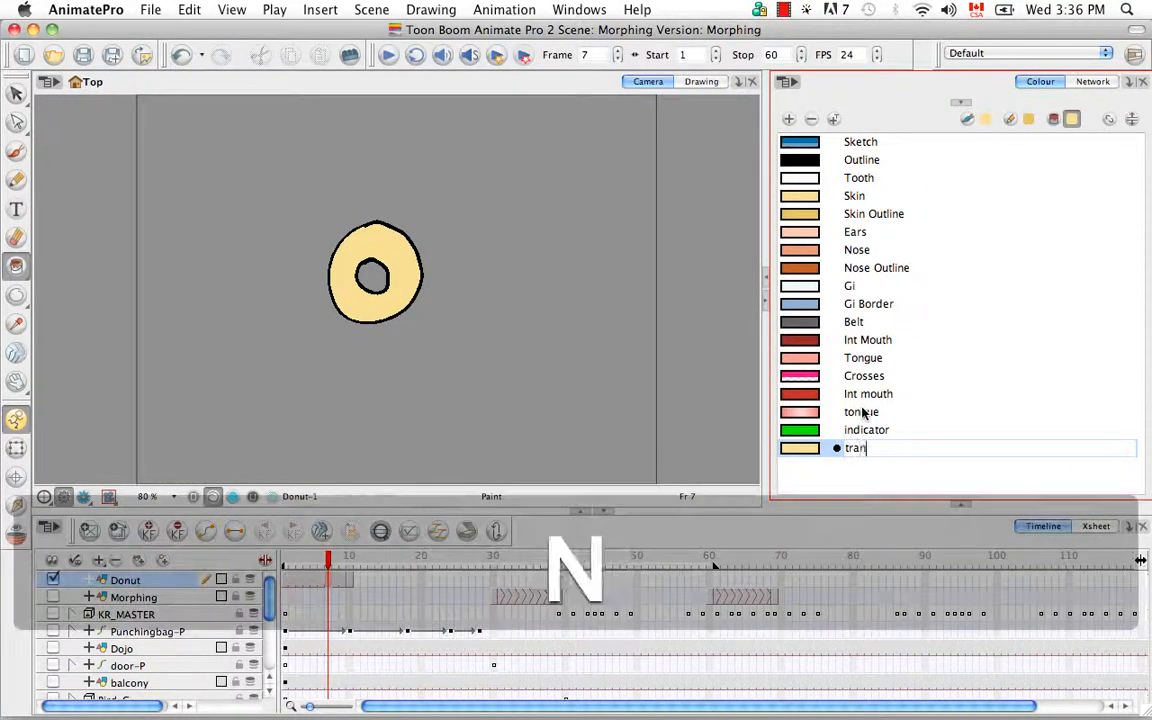
{"action": "type", "text": "sparent"}
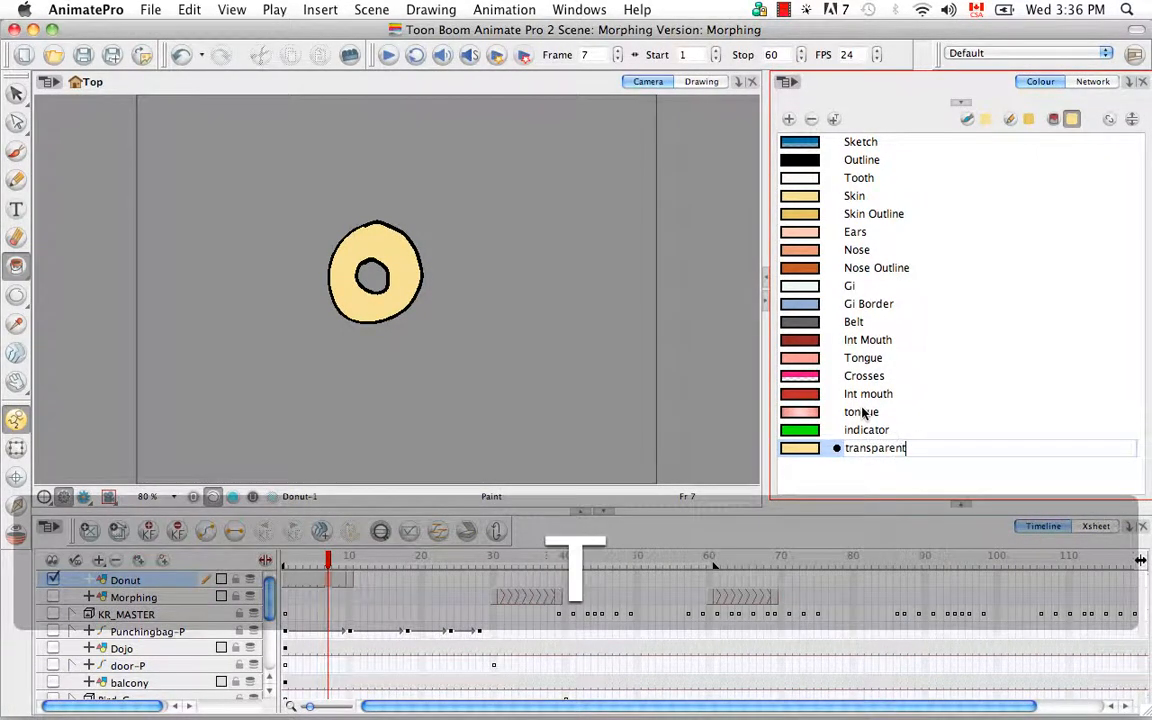
{"action": "type", "text": " fill"}
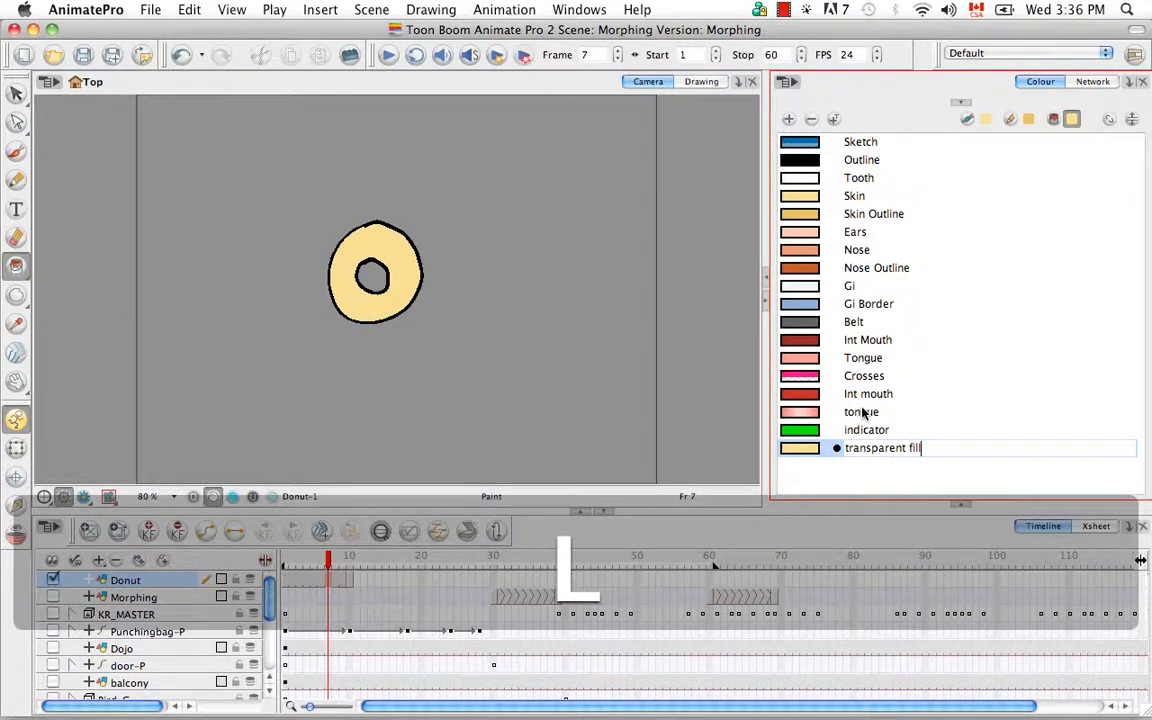
{"action": "key", "text": "Return"}
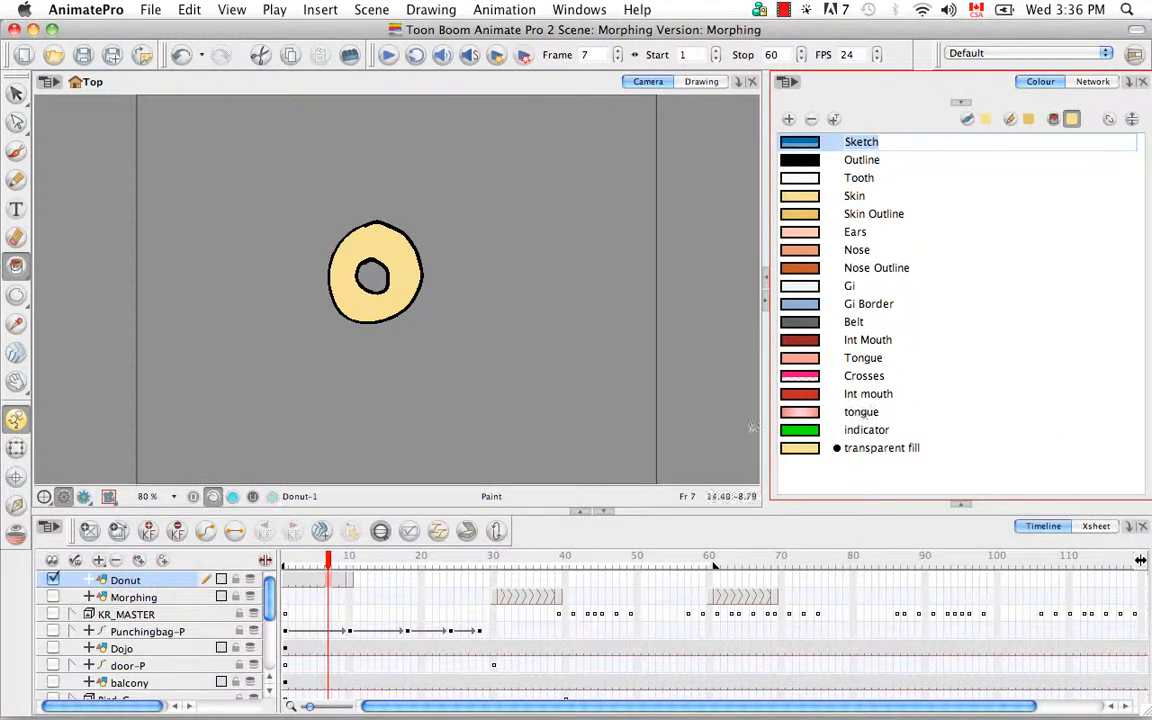
- Set the alpha of the transparent fill colour to 0
{"action": "double_click", "coordinate": [800, 449]}
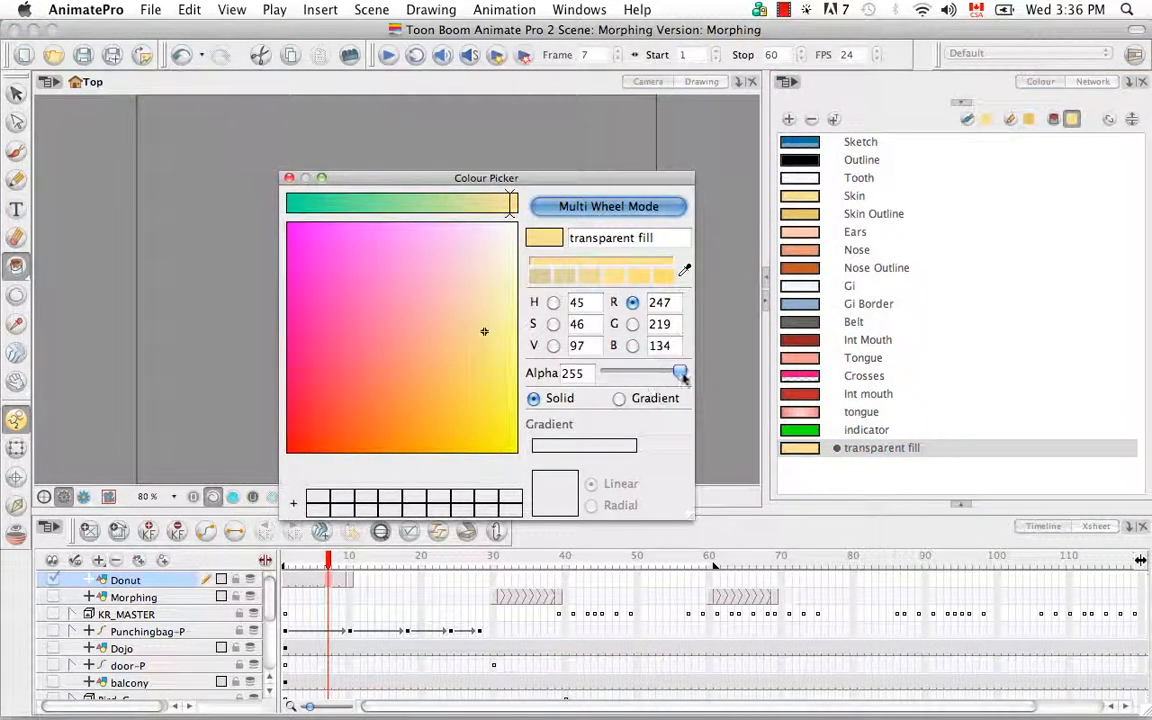
{"action": "left_click_drag", "start_coordinate": [674, 373], "coordinate": [580, 375]}
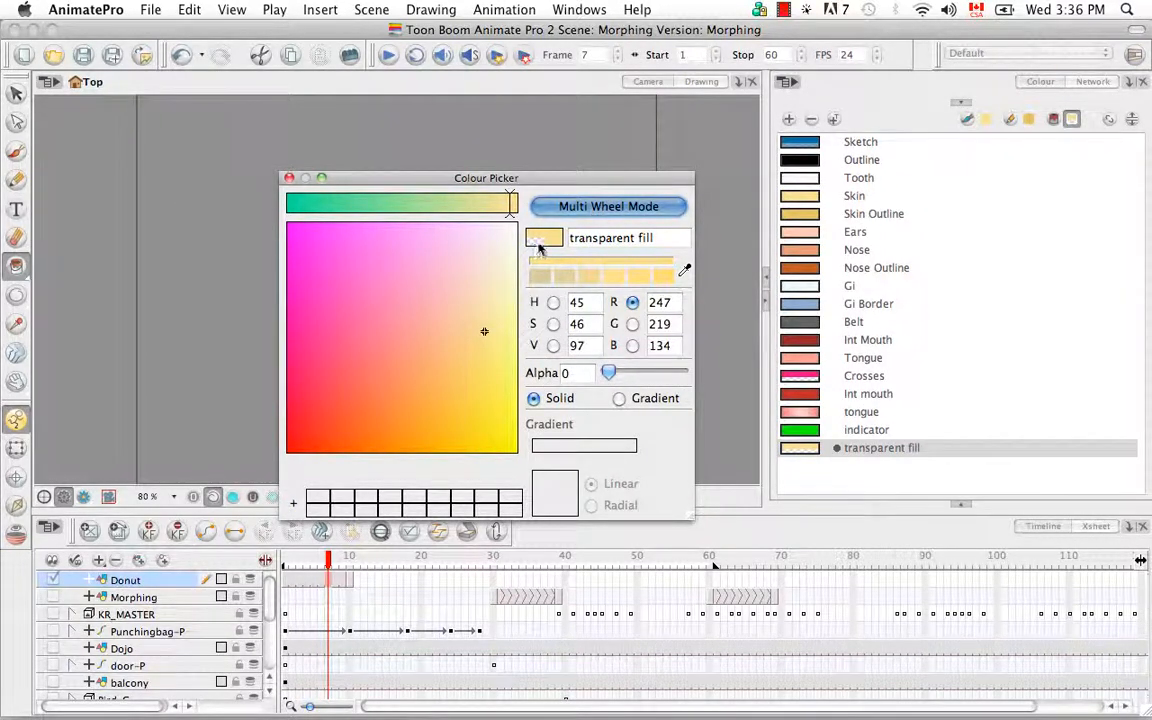
{"action": "left_click", "coordinate": [289, 178]}
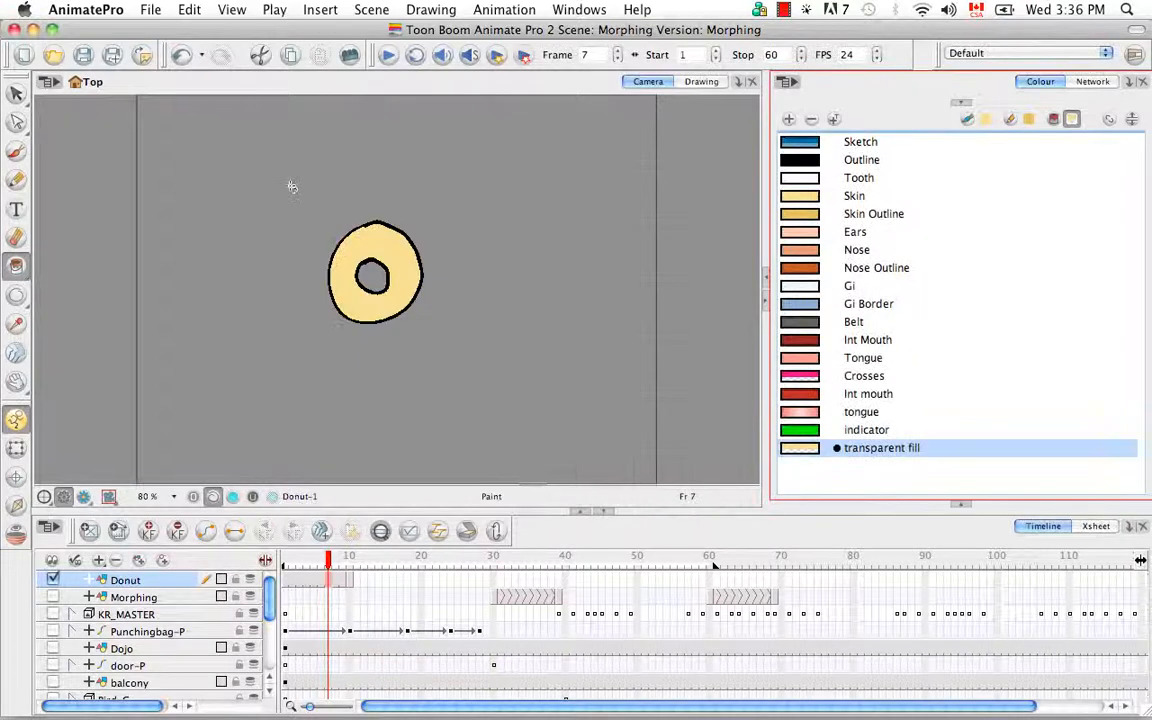
- Paint the holes of the round donut and the frame 10 oval donut with the transparent fill colour
{"action": "left_click", "coordinate": [373, 280]}
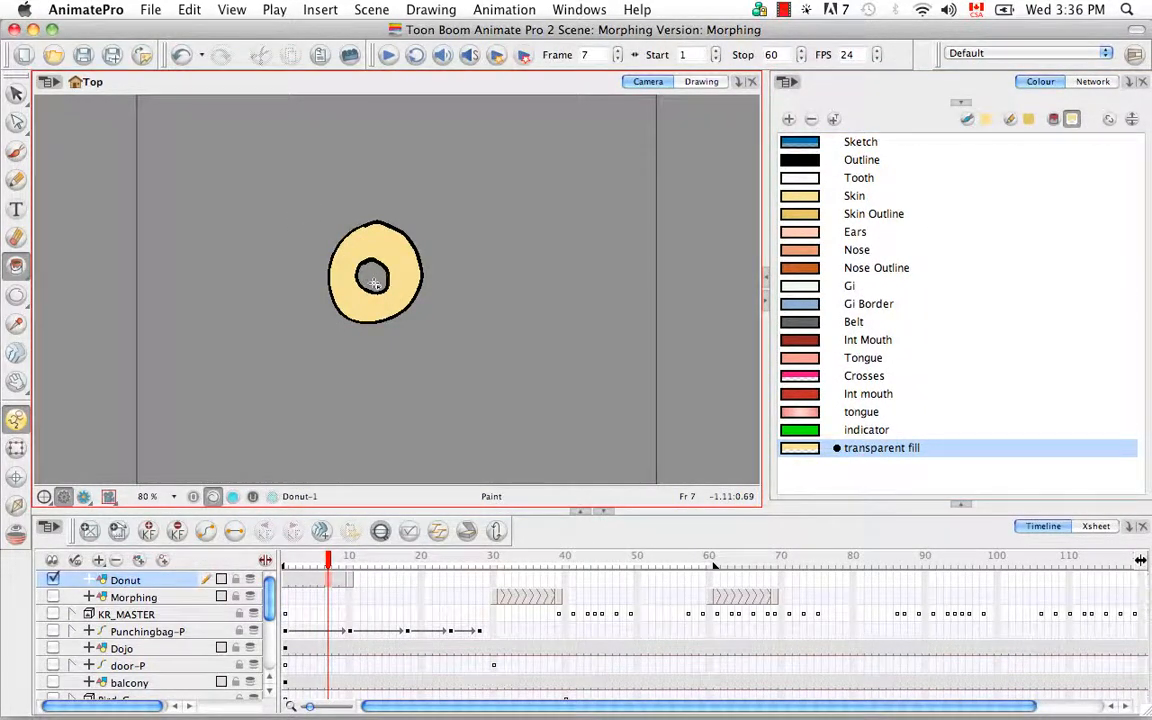
{"action": "left_click", "coordinate": [349, 585]}
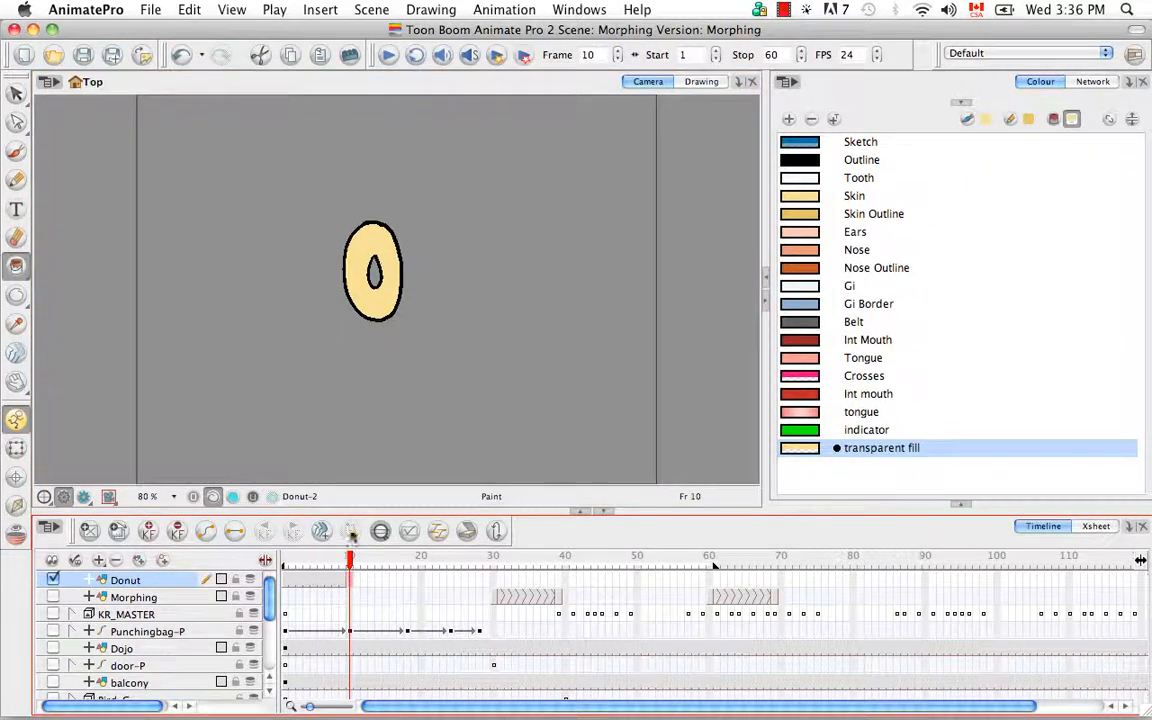
{"action": "left_click", "coordinate": [374, 273]}
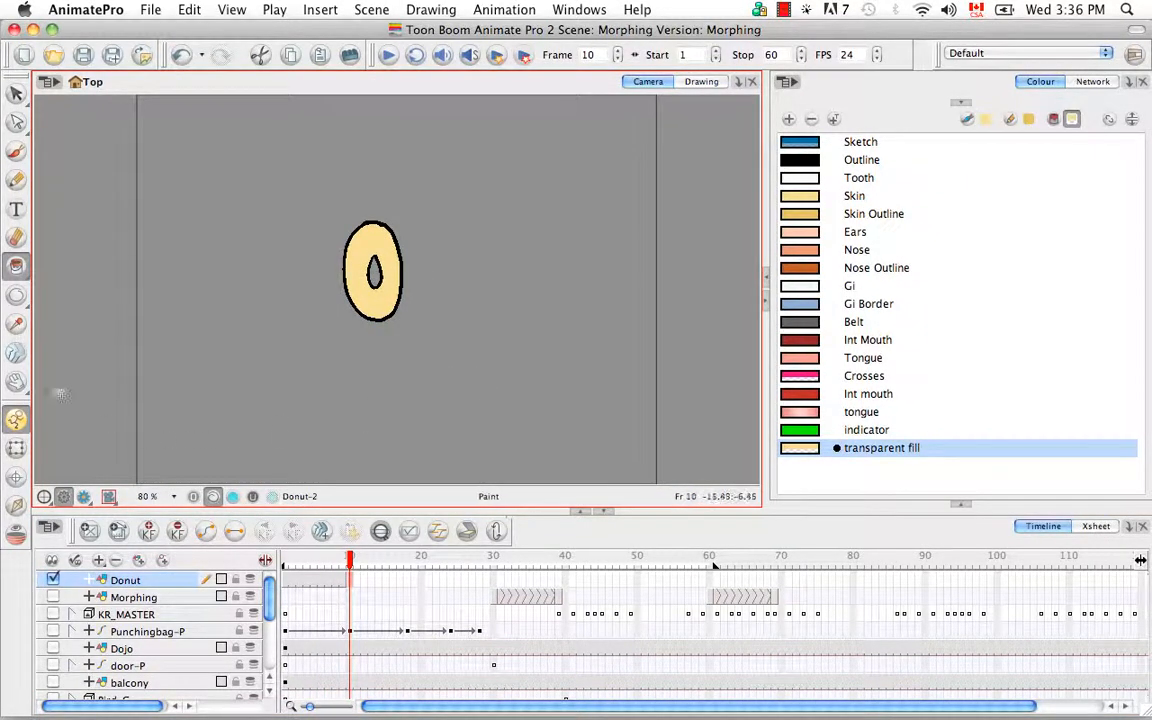
- Activate the Morphing tool with its properties in full view, create a morphing between the two donut drawings, and go to frame 1
{"action": "left_click", "coordinate": [16, 352]}
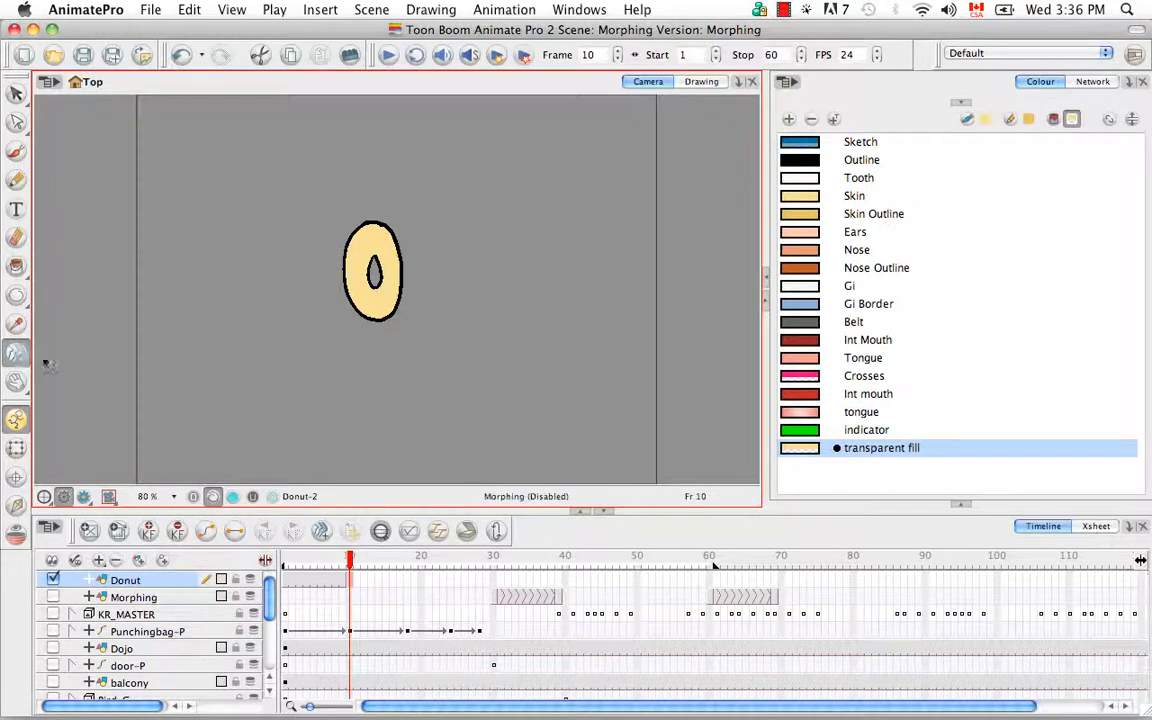
{"action": "left_click", "coordinate": [961, 507]}
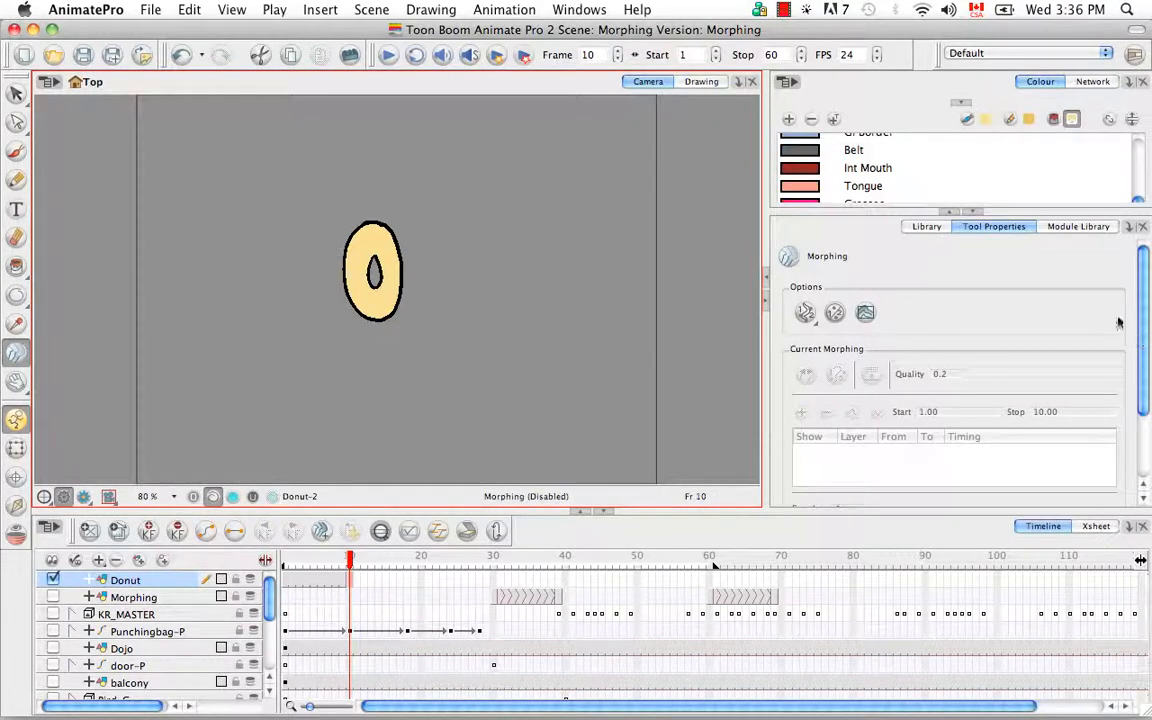
{"action": "left_click", "coordinate": [950, 212]}
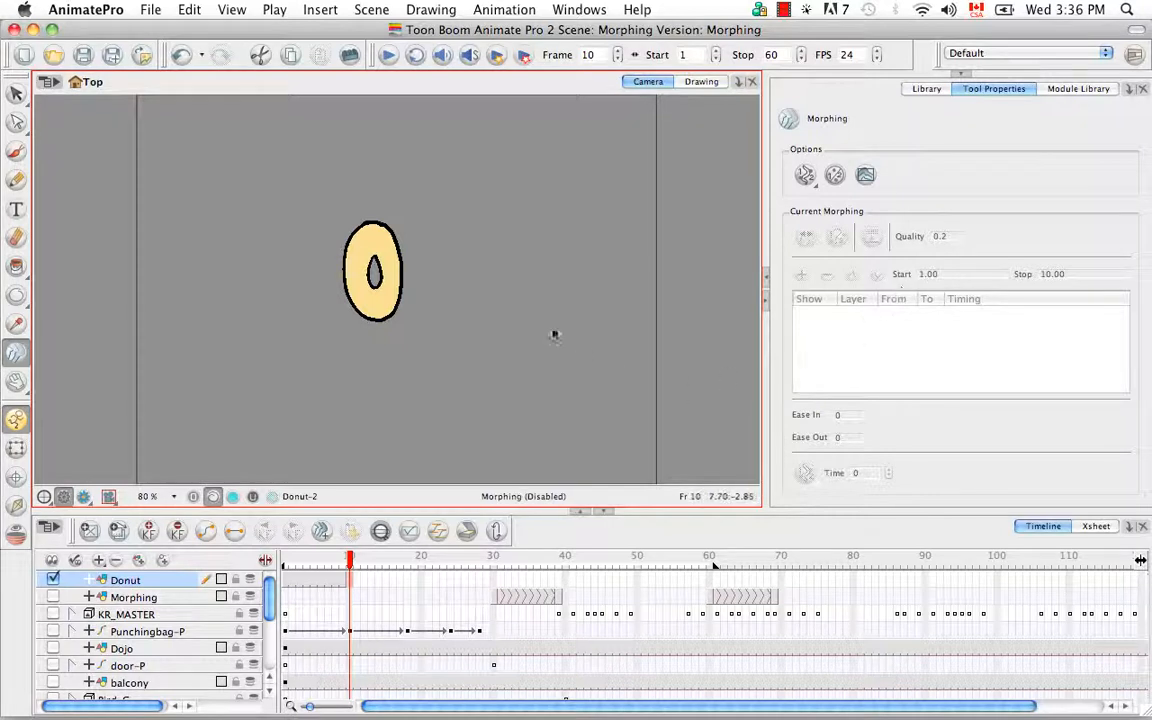
{"action": "left_click", "coordinate": [343, 586]}
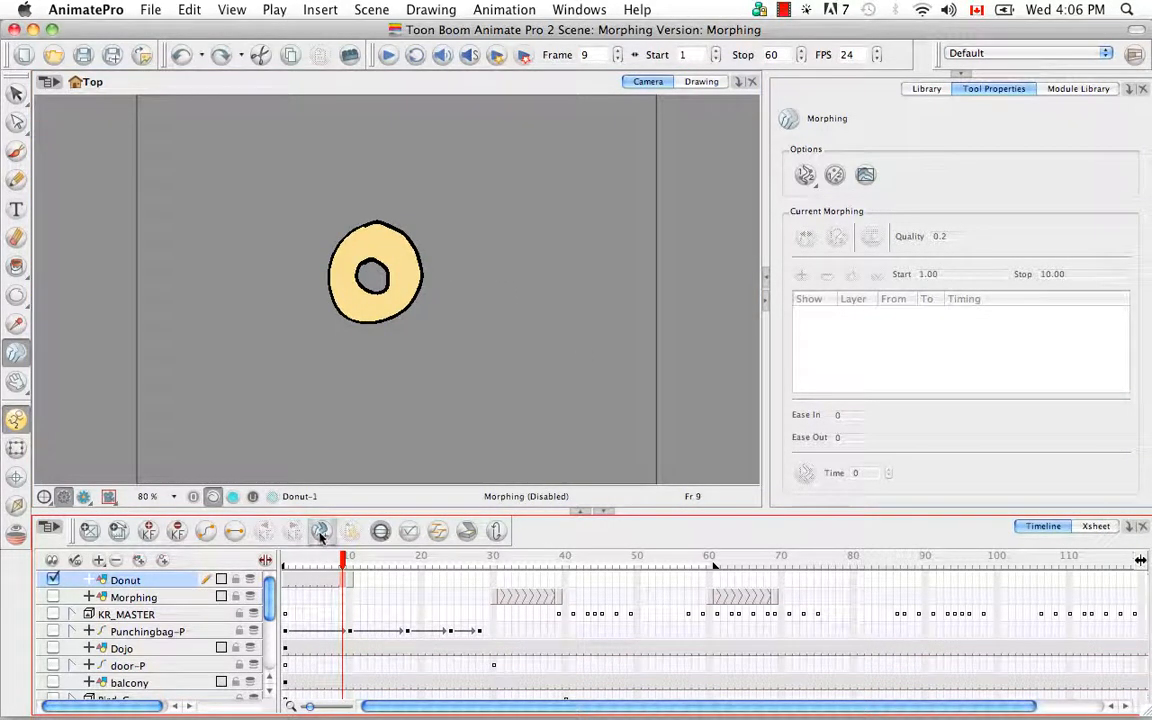
{"action": "left_click", "coordinate": [320, 533]}
{"action": "left_click", "coordinate": [288, 579]}
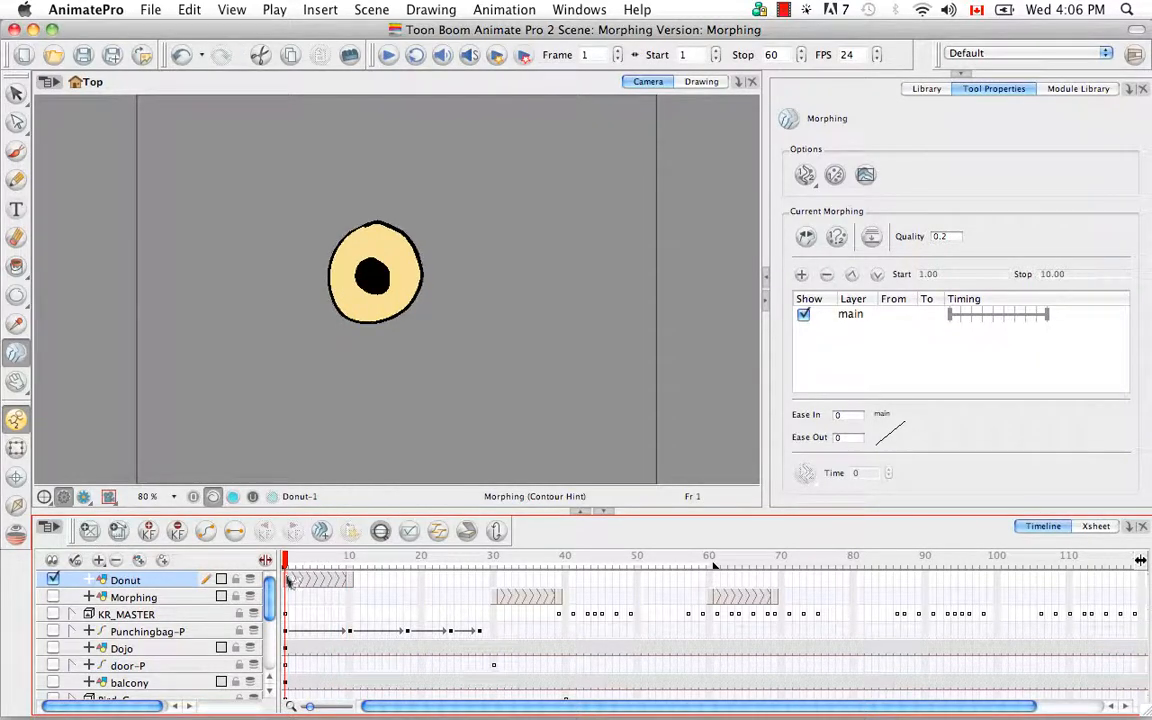
- Correct the fill order of the current morphing so black does not cover the donut hole, and check frame 10
{"action": "left_click", "coordinate": [871, 238]}
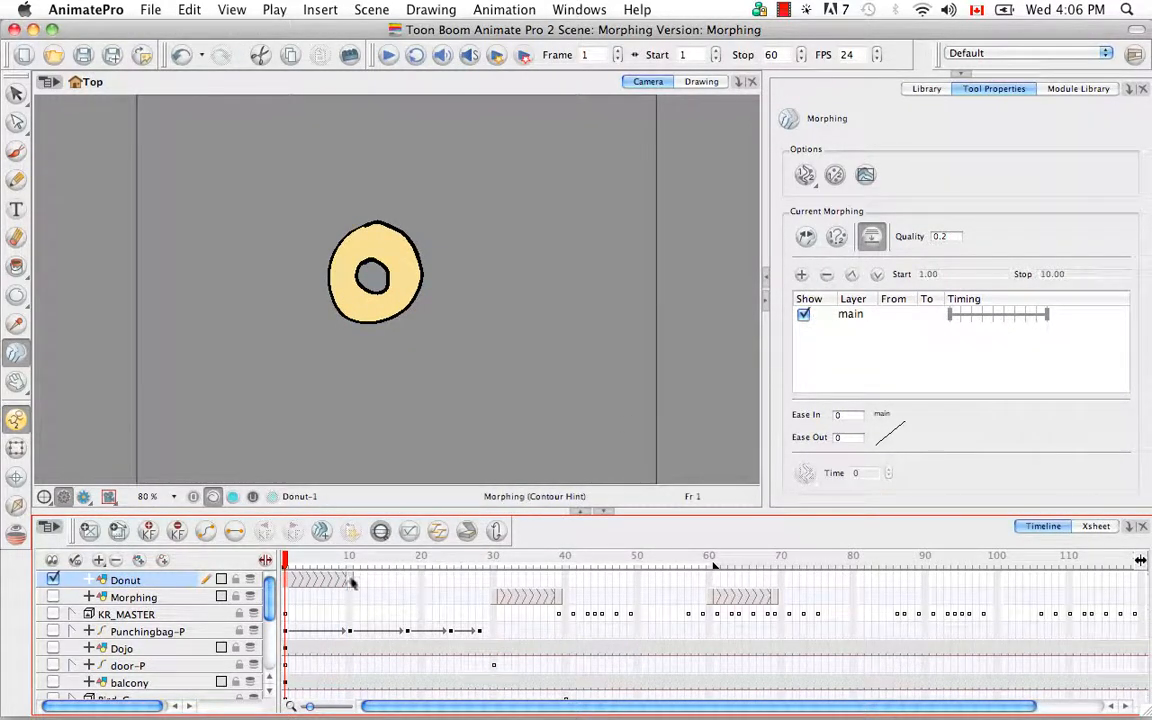
{"action": "left_click", "coordinate": [351, 583]}
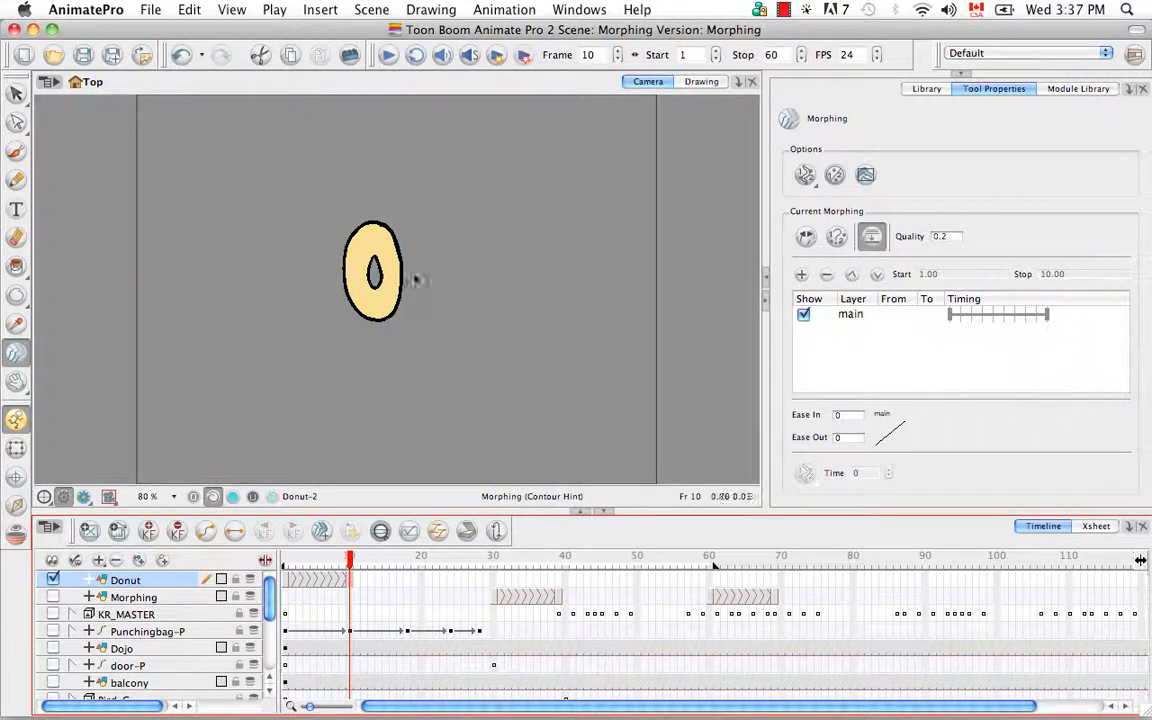
{"action": "mouse_move", "coordinate": [350, 558]}
{"action": "left_mouse_down"}
{"action": "mouse_move", "coordinate": [283, 557]}
{"action": "mouse_move", "coordinate": [351, 567]}
{"action": "mouse_move", "coordinate": [283, 567]}
{"action": "mouse_move", "coordinate": [327, 567]}
{"action": "mouse_move", "coordinate": [351, 582]}
{"action": "left_mouse_up"}
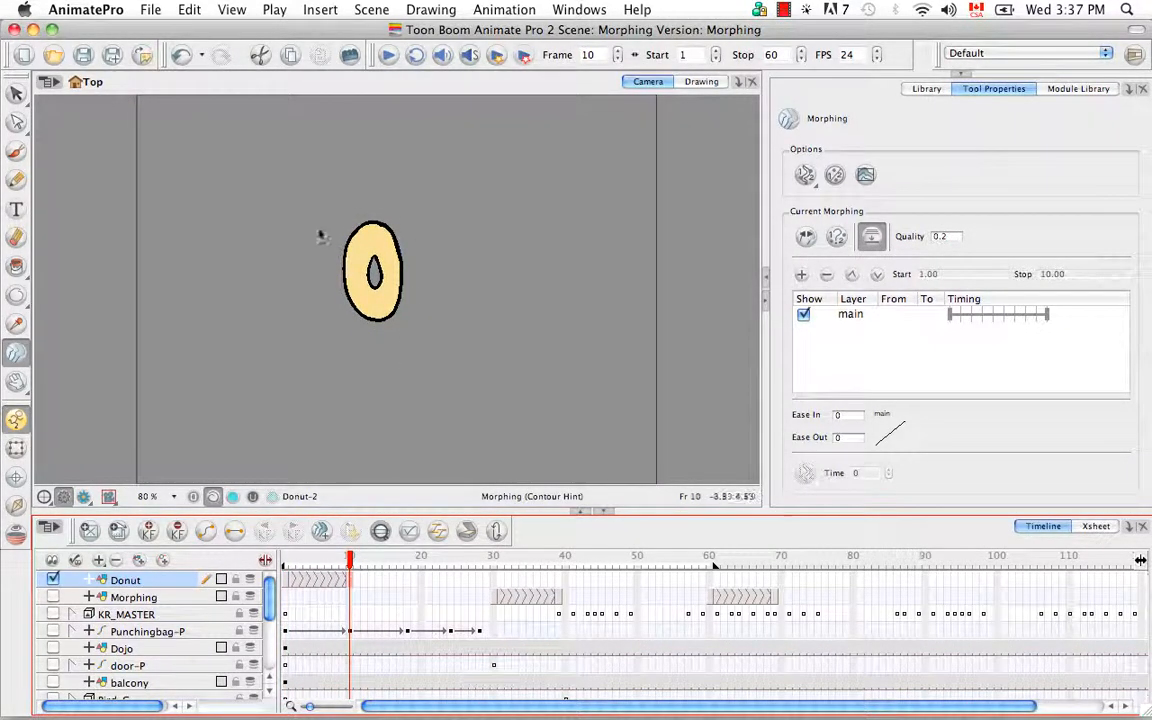